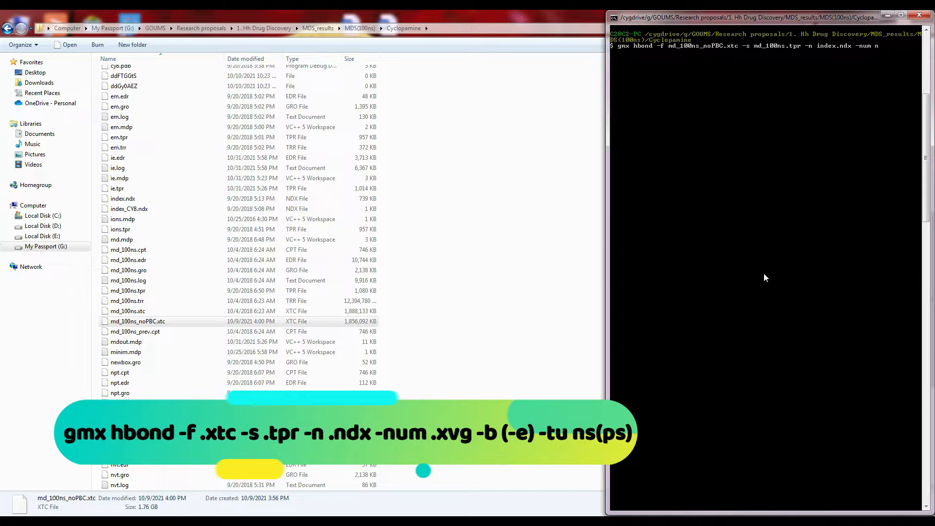
Run gmx hbond with output HBnumb.xvg, start time 34 and time unit ns, choosing Protein (1) and the ligand CY8 (13) as groups.
type("HB")
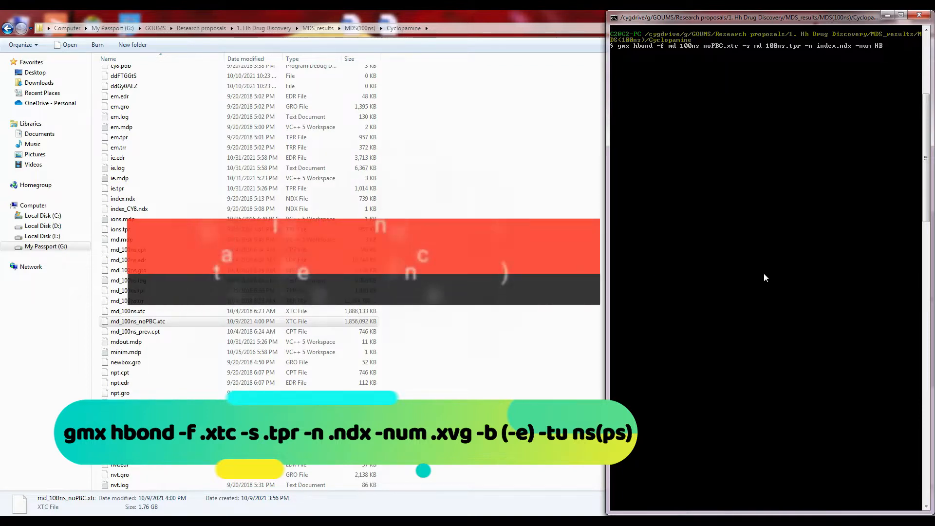
type("numb.xvg -b 34 -tu ns")
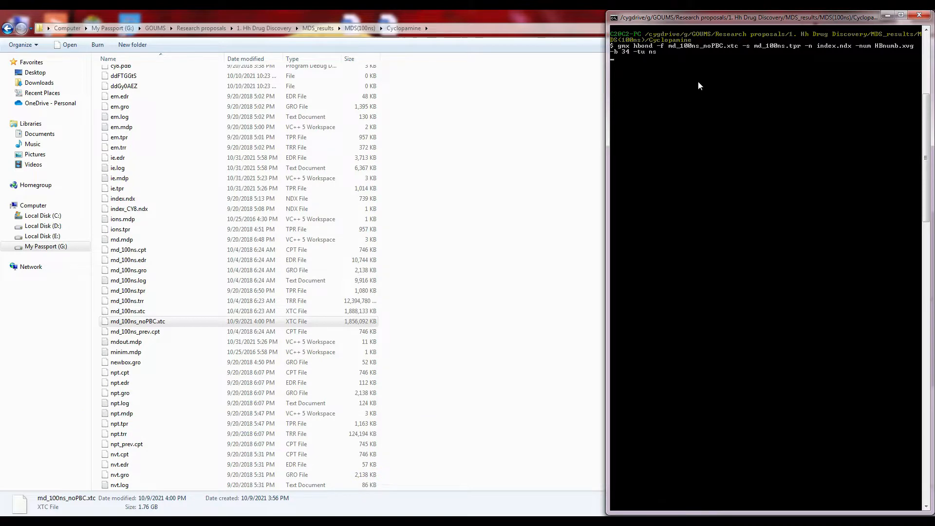
key("Return")
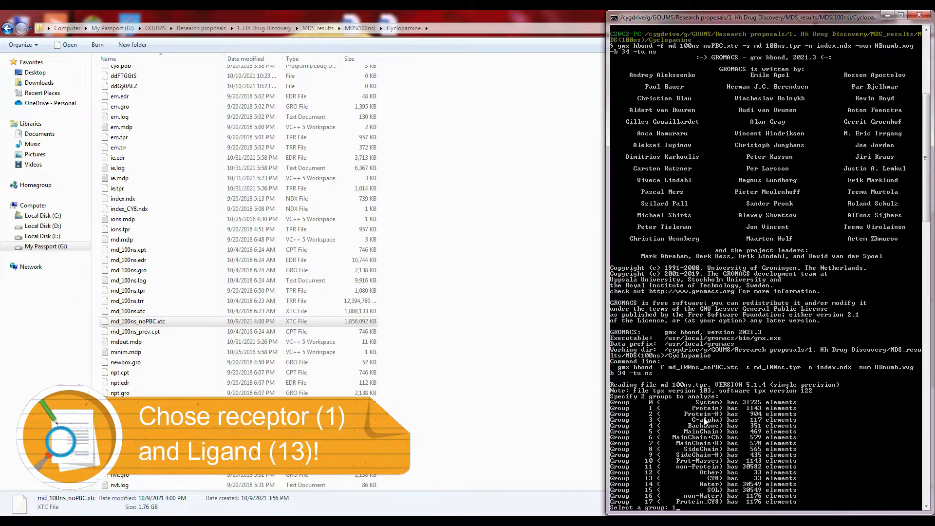
key("Return")
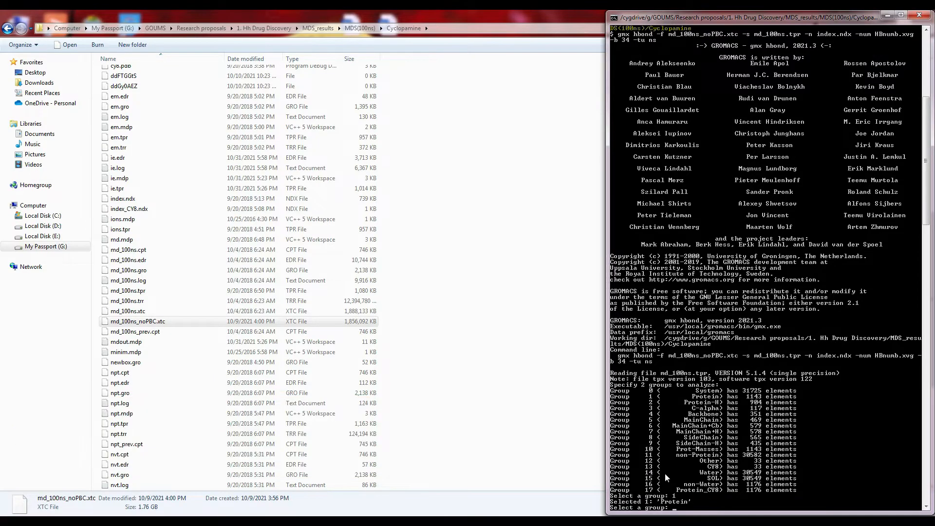
type("1")
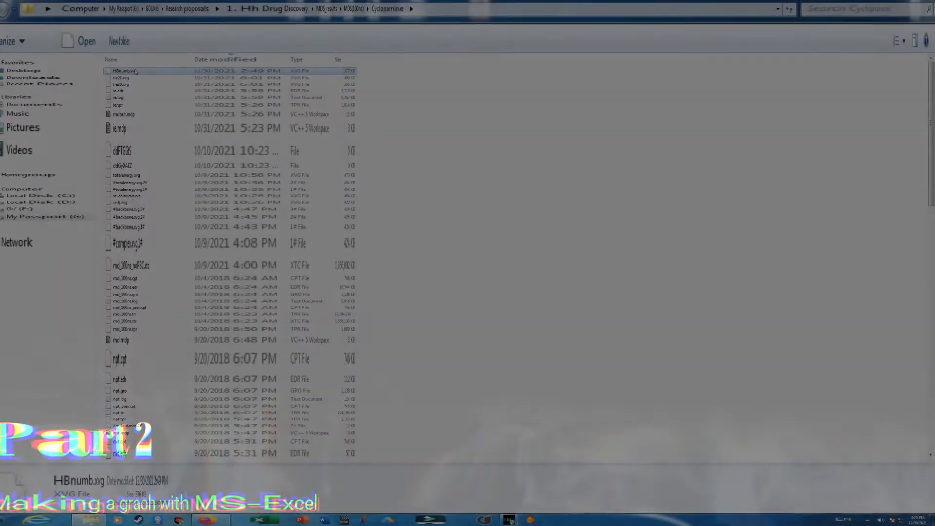
Open HBnumb.xvg in Notepad++ and examine its header and three data columns.
right_click(128, 61)
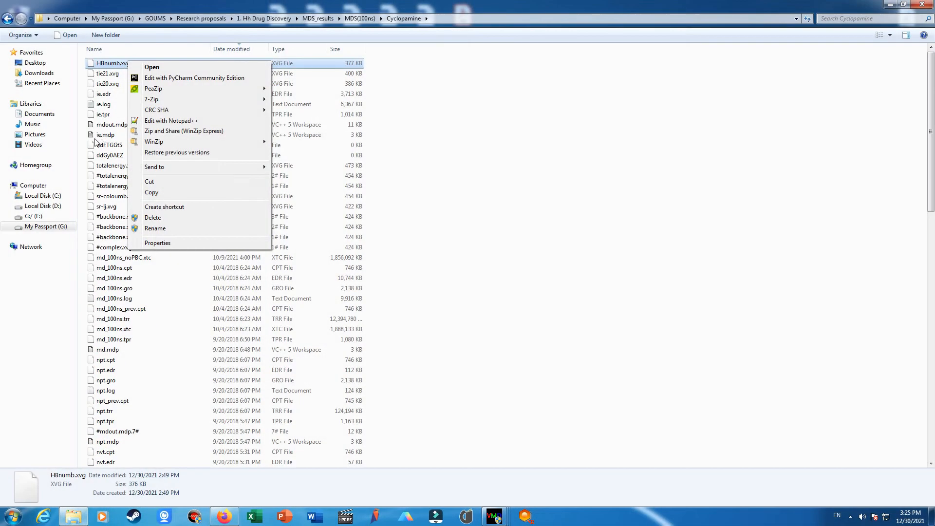
left_click(157, 120)
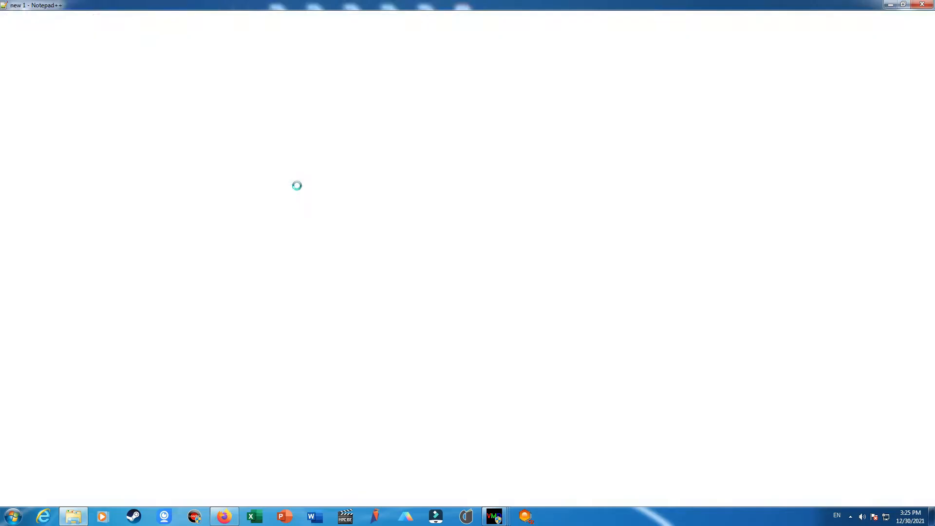
left_click(534, 290)
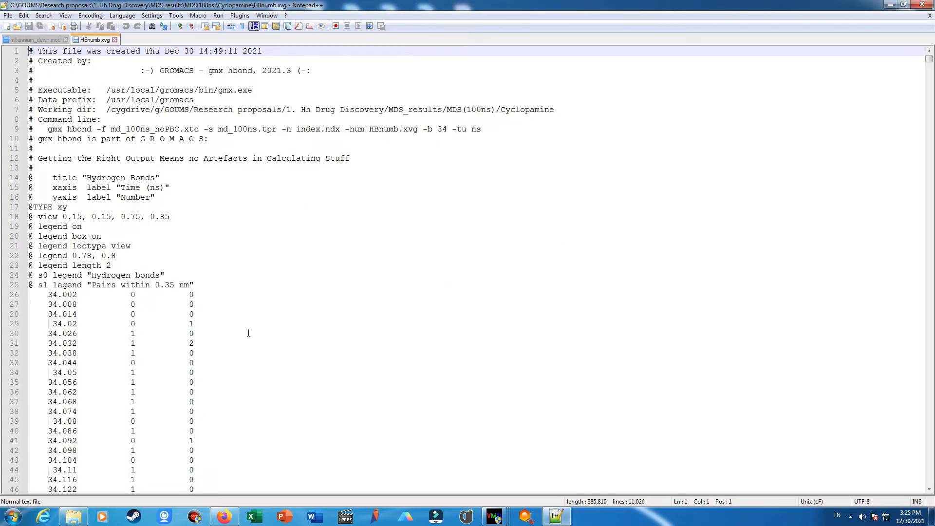
scroll(114, 273, "down", 3)
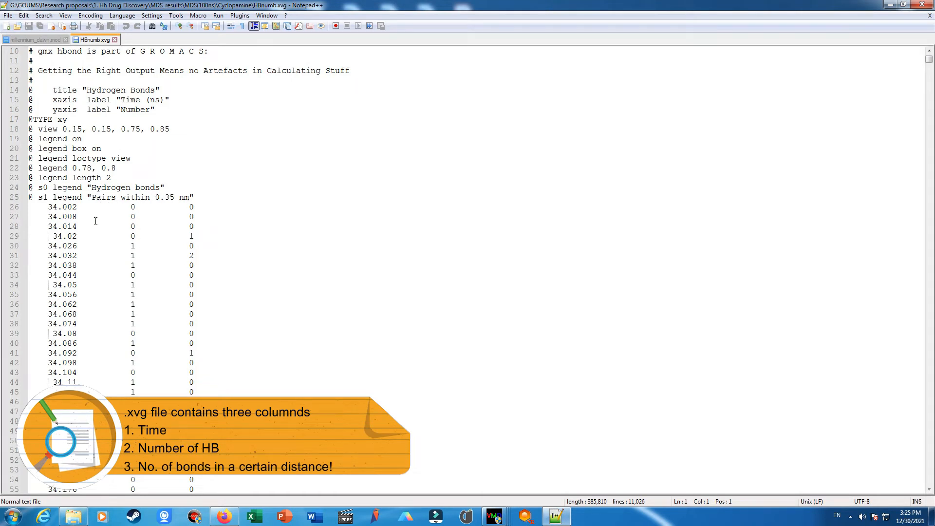
left_click_drag(48, 208, 78, 211)
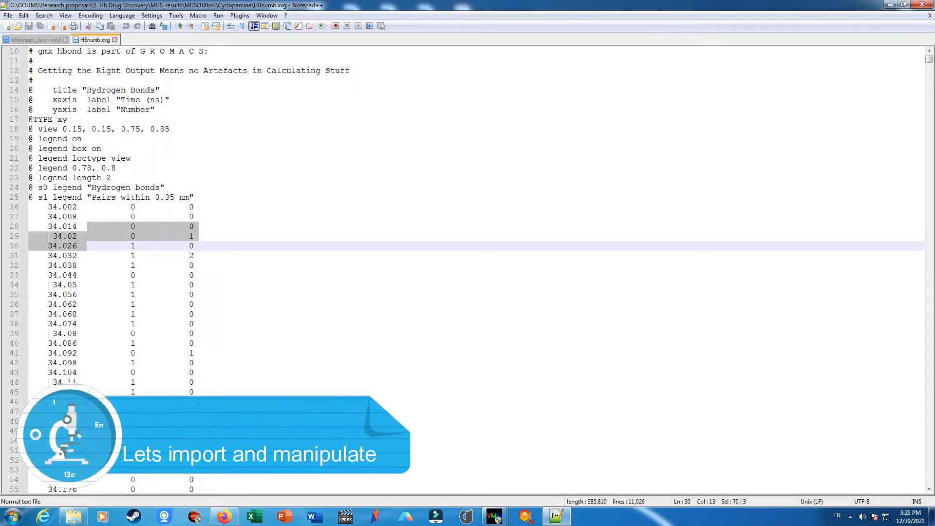
left_click(288, 451)
Open a blank Excel workbook and copy all data rows of HBnumb.xvg in Notepad++, from the 34.002 line to the end.
left_click(263, 521)
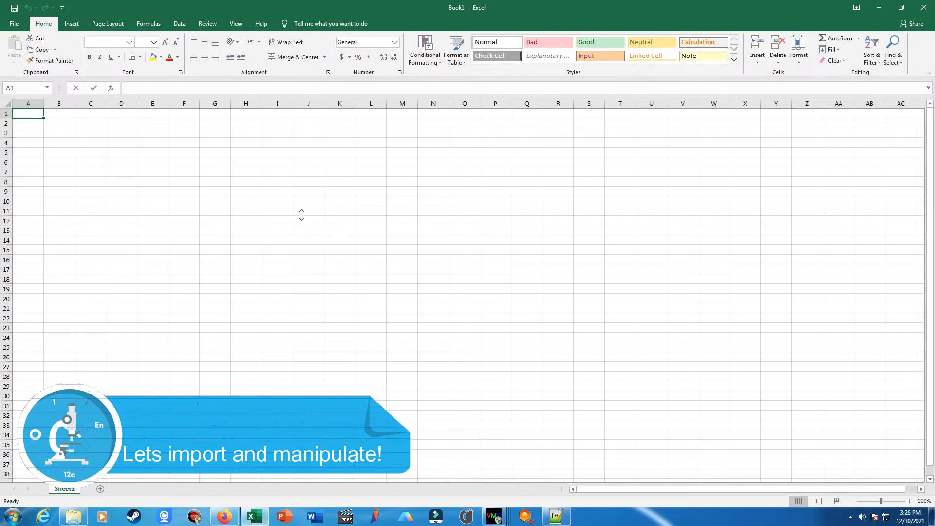
left_click(557, 518)
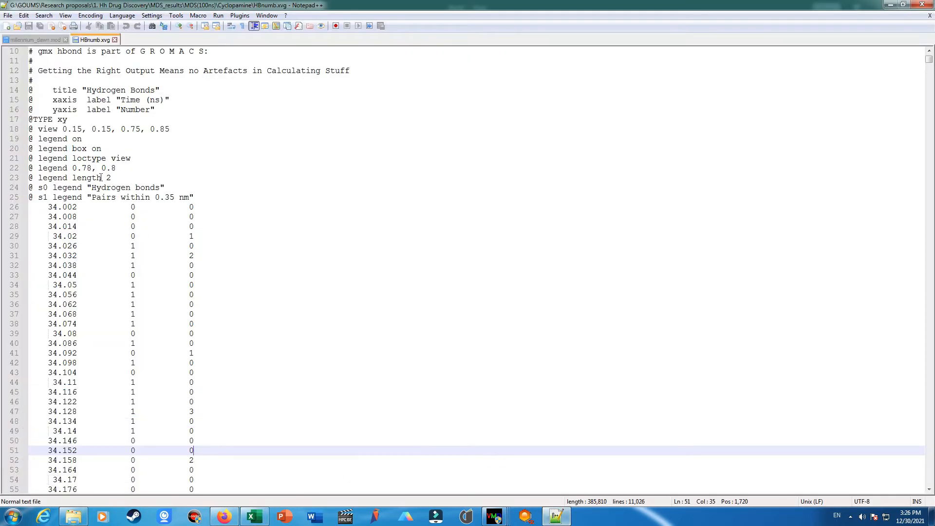
left_click(45, 209)
key("ctrl+shift+End")
right_click(62, 274)
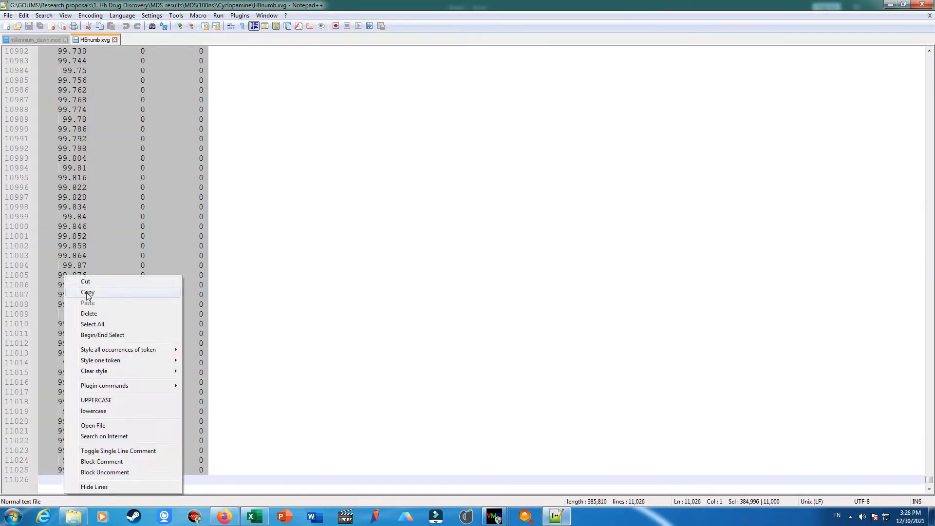
left_click(73, 293)
Paste the copied data rows into the Excel sheet starting at cell B2.
key("alt+Tab")
left_click(52, 122)
right_click(51, 123)
left_click(88, 158)
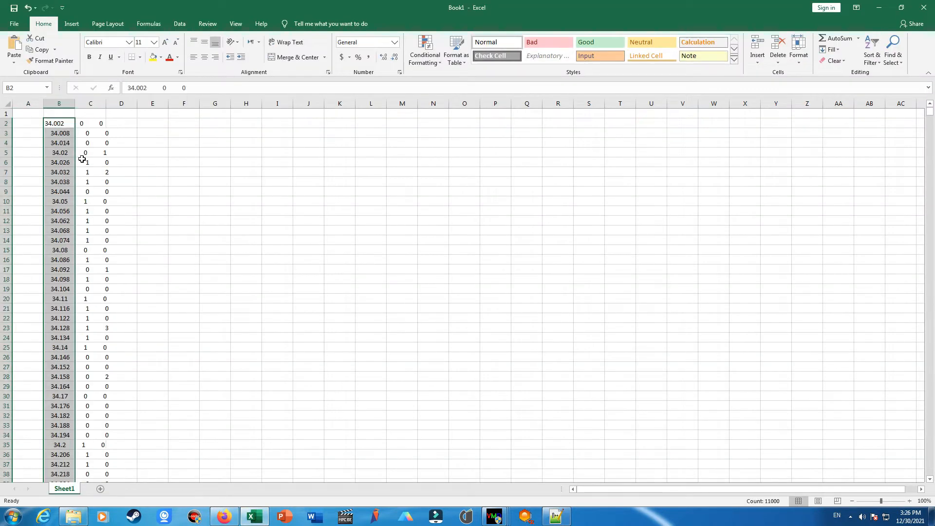
Split the pasted data in column B into separate columns with Text to Columns, using the General format and destination B2.
scroll(927, 123, "down", 10)
mouse_move(930, 112)
left_mouse_down()
mouse_move(929, 471)
mouse_move(929, 110)
left_mouse_up()
left_click(180, 24)
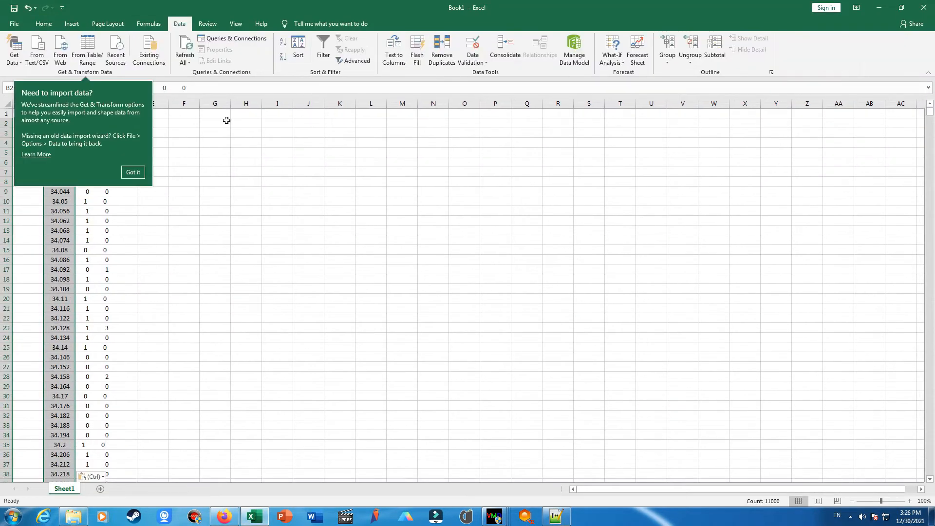
left_click(394, 51)
left_click(768, 285)
left_click(768, 285)
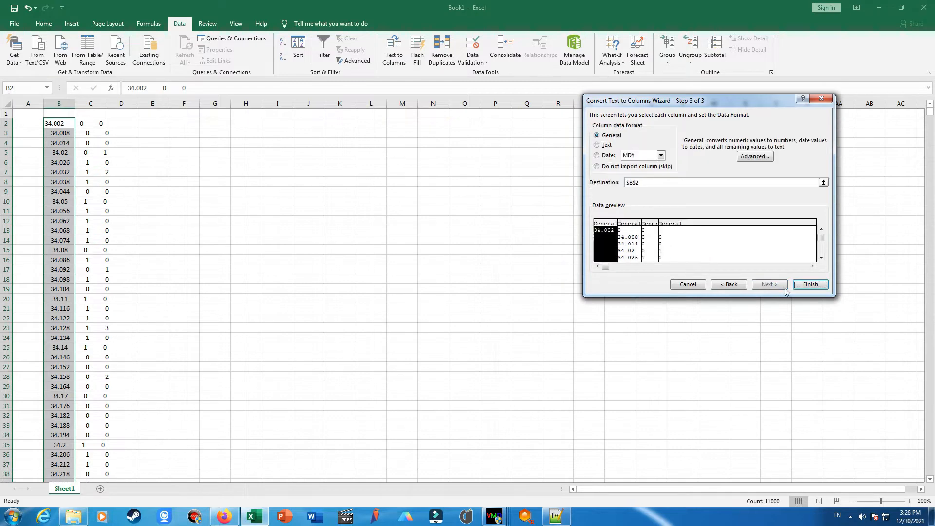
left_click(812, 284)
Move the first data row from B2:D2 to C2:E2 so it lines up with the rows below.
left_click_drag(65, 125, 122, 124)
key("ctrl+x")
left_click(100, 124)
key("ctrl+v")
left_click(277, 230)
scroll(832, 217, "down", 4)
key("ctrl+End")
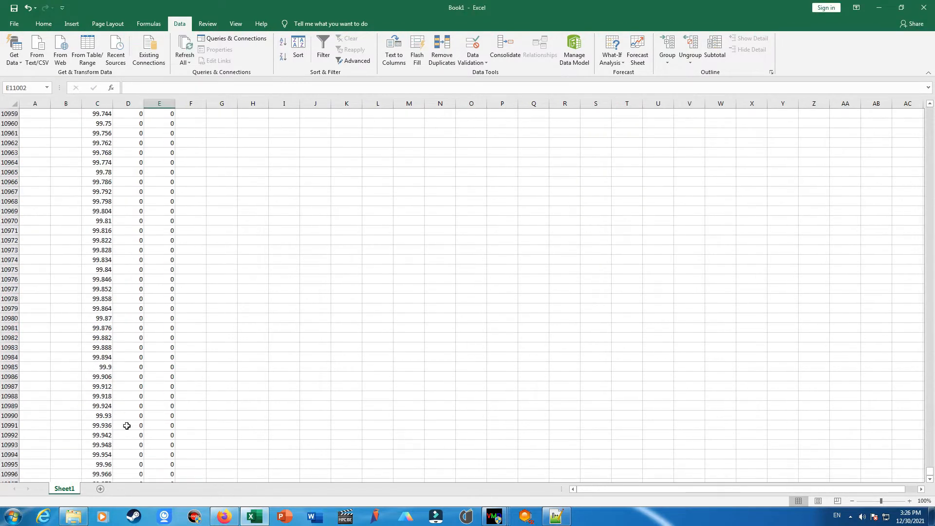
key("ctrl+Home")
Head column C with "Time (ns)" and column D with "Hydrogen bonds", copying the legend text from HBnumb.xvg in Notepad++.
key("alt+Tab")
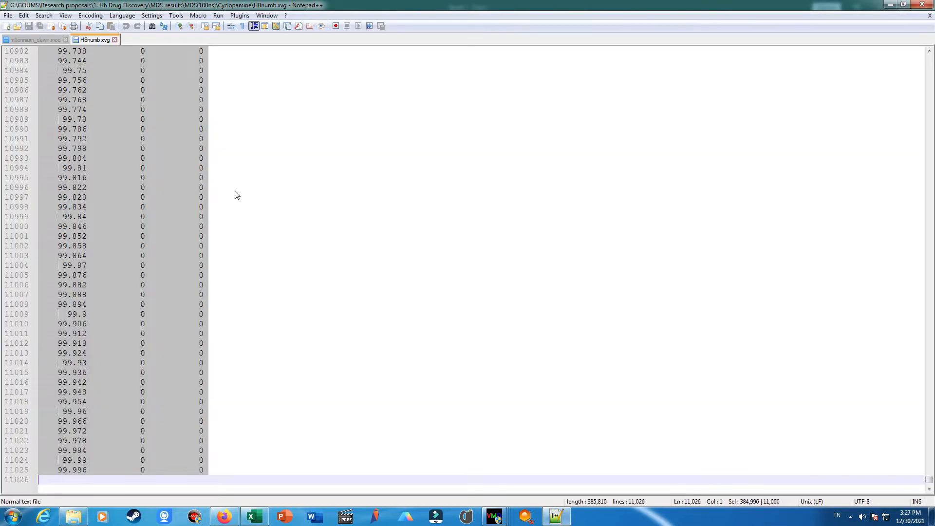
key("ctrl+Home")
left_click_drag(92, 275, 161, 280)
key("alt+Tab")
key("ctrl+v")
left_click(148, 121)
Copy the legend text "Pairs within 0.35 nm" from HBnumb.xvg in Notepad++ into cell E1 of the Excel sheet.
key("alt+Tab")
left_click_drag(92, 285, 189, 286)
right_click(185, 287)
left_click(208, 304)
key("alt+Tab")
left_click(152, 114)
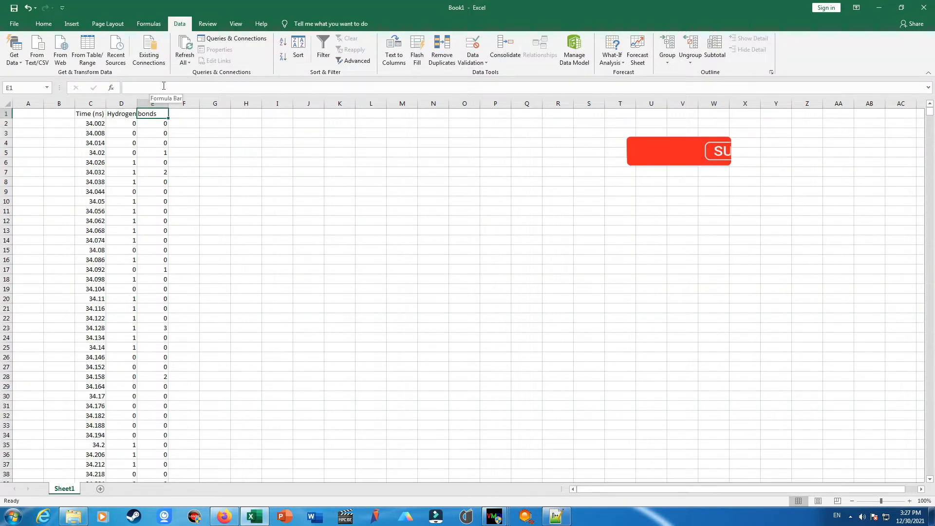
left_click(163, 88)
key("ctrl+v")
left_click(192, 174)
Insert a line chart of the whole data table in columns C to E and place it beside the data.
left_click_drag(85, 113, 154, 114)
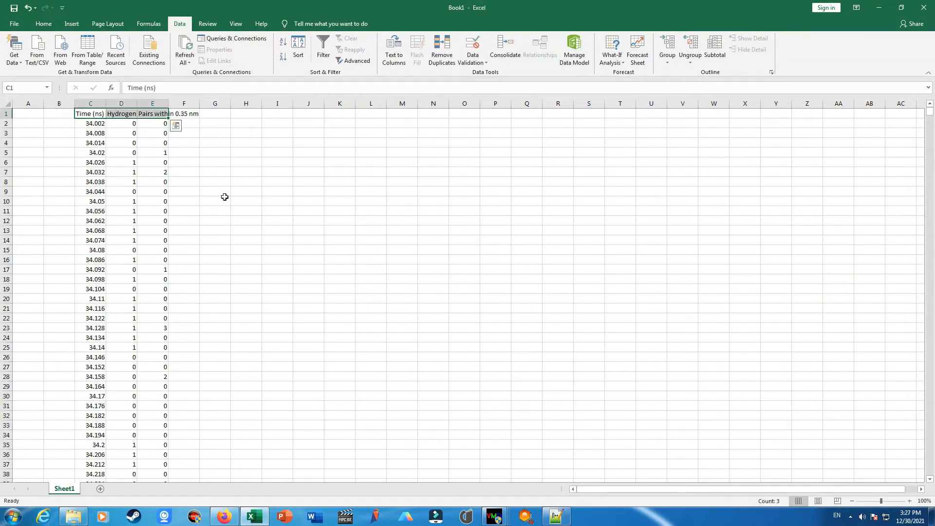
key("ctrl+a")
left_click(72, 24)
left_click(429, 49)
left_click(439, 80)
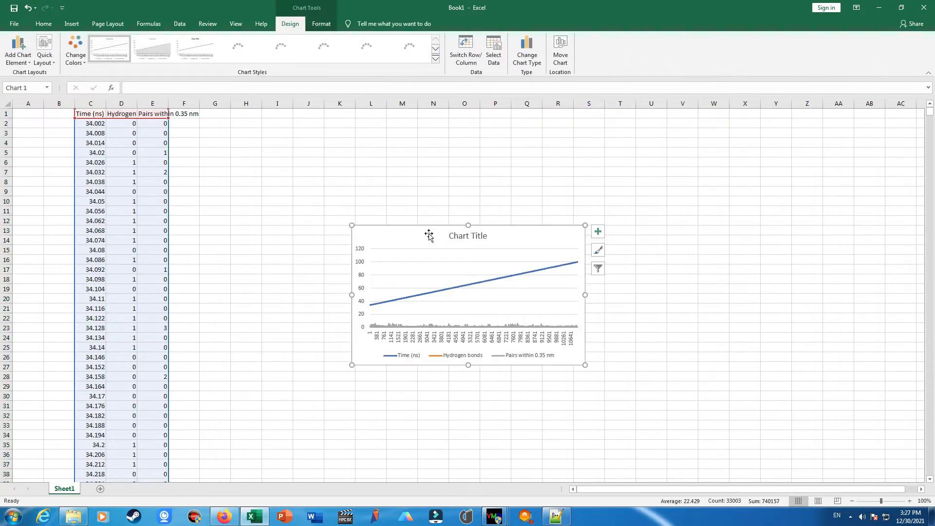
left_click_drag(428, 236, 299, 183)
Delete the Time (ns) series from the chart and enlarge the chart to span about columns G to T.
left_click(327, 232)
key("Delete")
left_click_drag(454, 313, 623, 414)
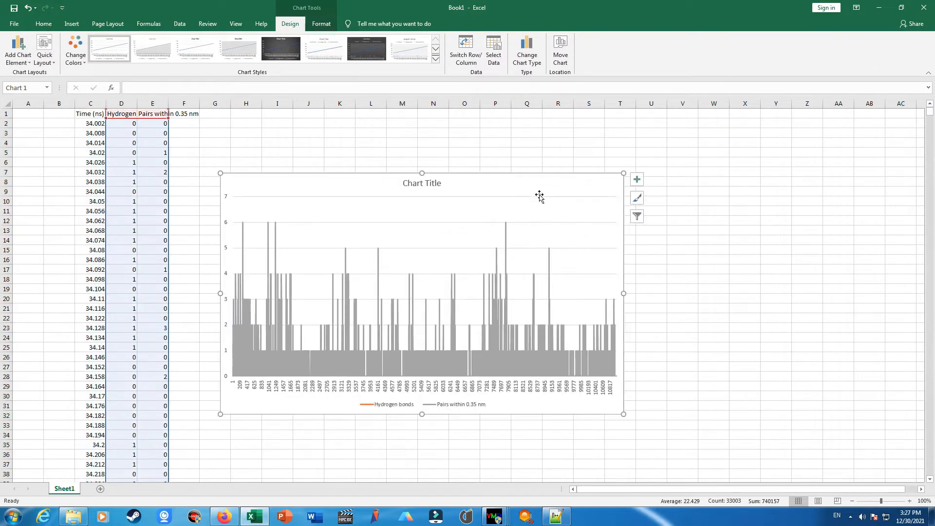
Remove the horizontal gridlines and the title from the chart.
left_click(529, 221)
key("Delete")
left_click(435, 185)
key("Delete")
Set the chart's horizontal axis labels to the time values in C2:C11001.
right_click(585, 280)
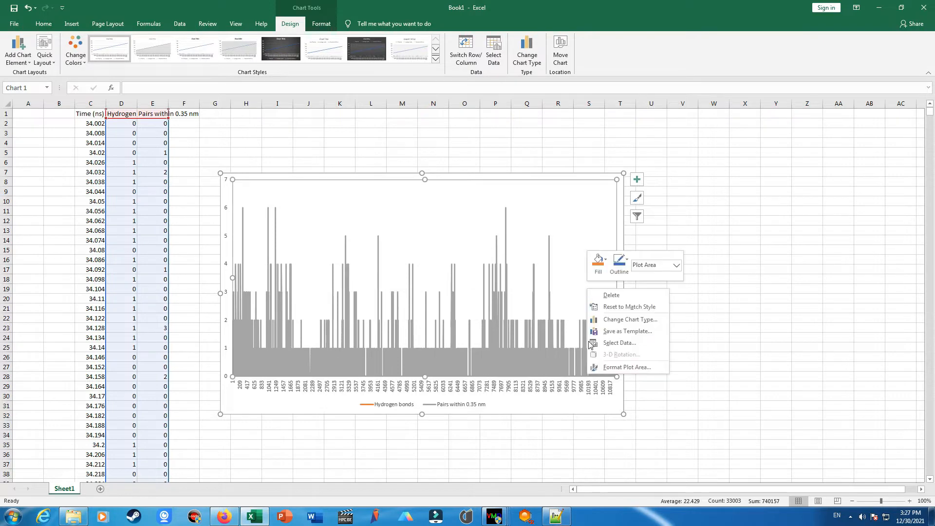
left_click(611, 340)
left_click(734, 153)
left_click(90, 124)
key("ctrl+shift+Down")
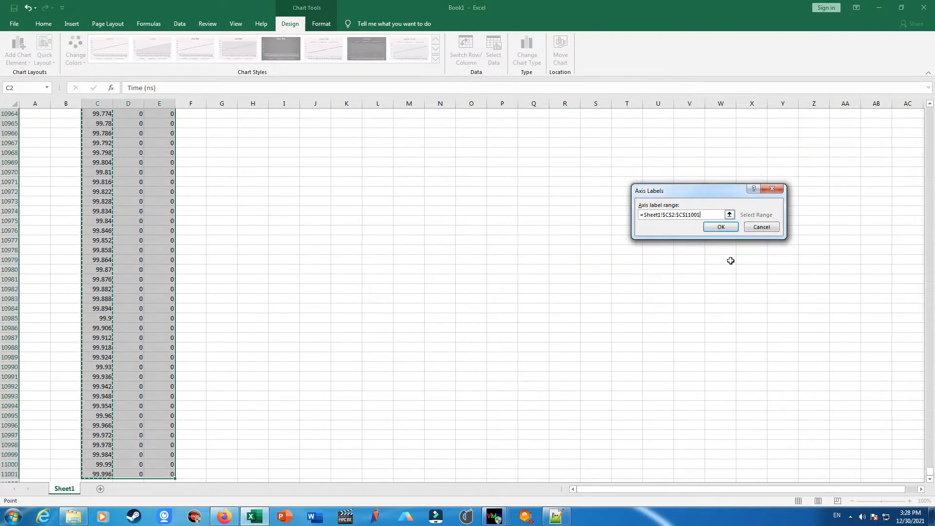
key("Return")
key("Return")
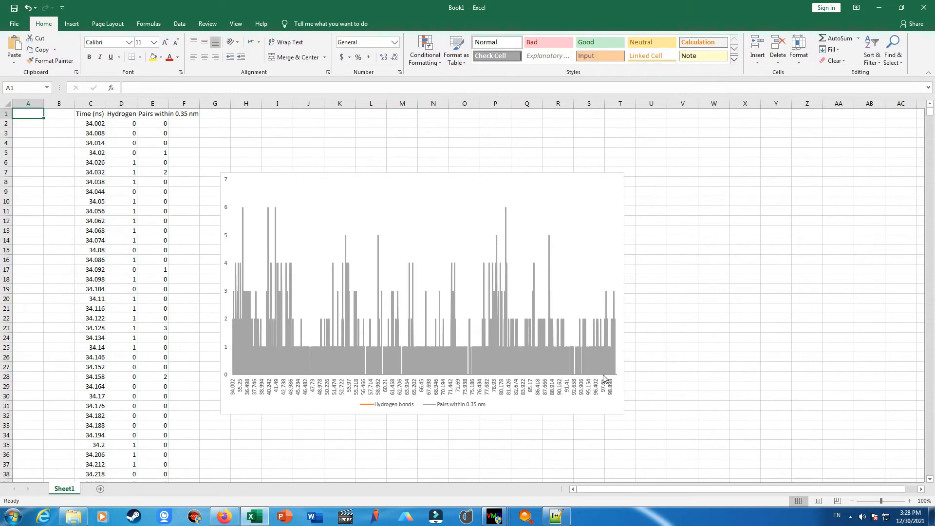
Format the horizontal axis labels as Number with 0 decimal places and specify a label interval unit of 1000.
double_click(605, 380)
left_click(809, 480)
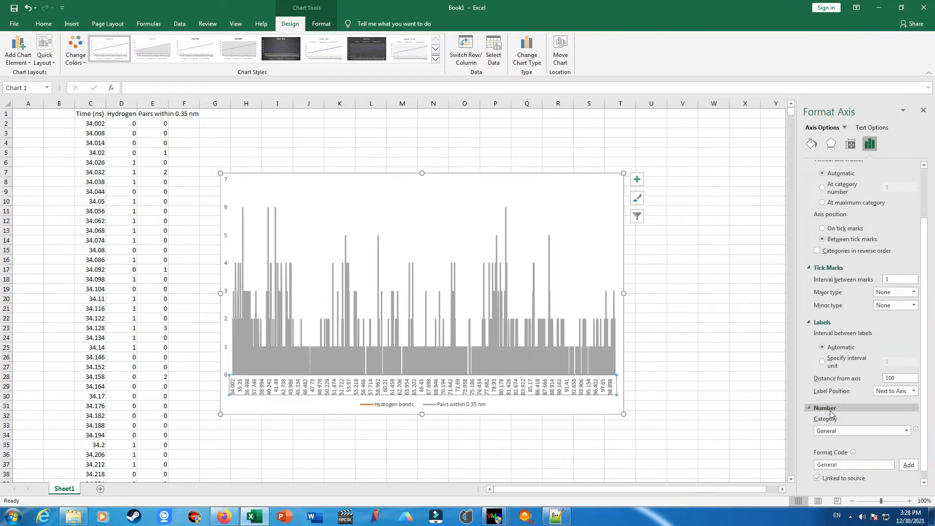
left_click(906, 431)
left_click(837, 334)
left_click(898, 361)
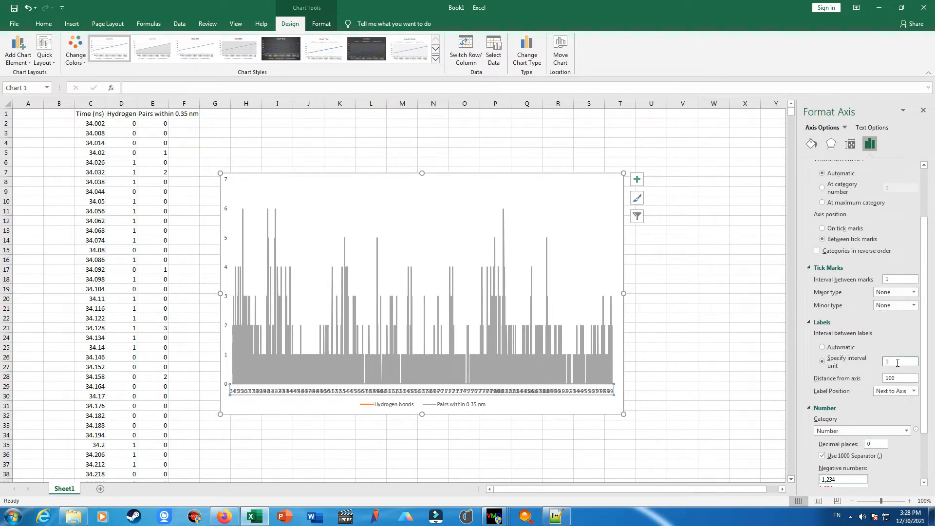
type("000")
key("Return")
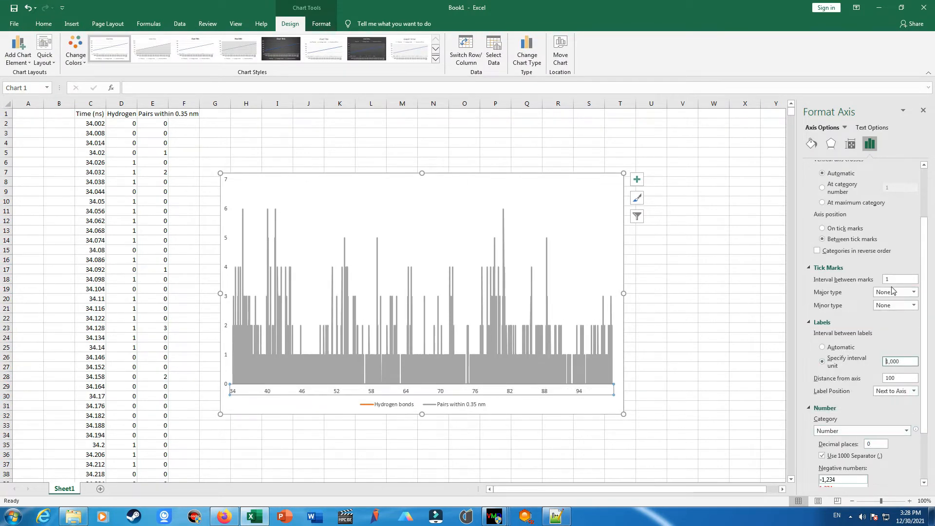
Set the horizontal axis label interval unit to 900 and the vertical axis crossing to Automatic.
scroll(848, 202, "up", 1)
type("0")
scroll(862, 441, "down", 1)
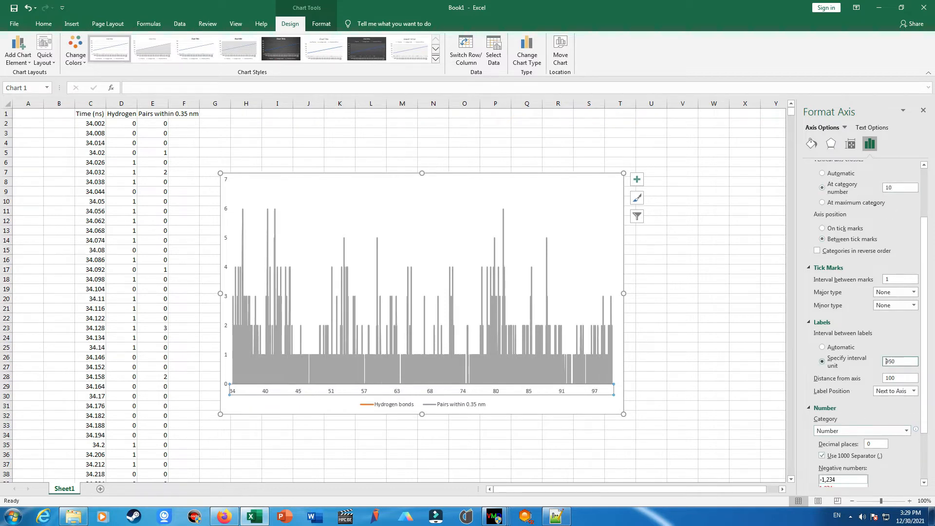
scroll(807, 366, "up", 3)
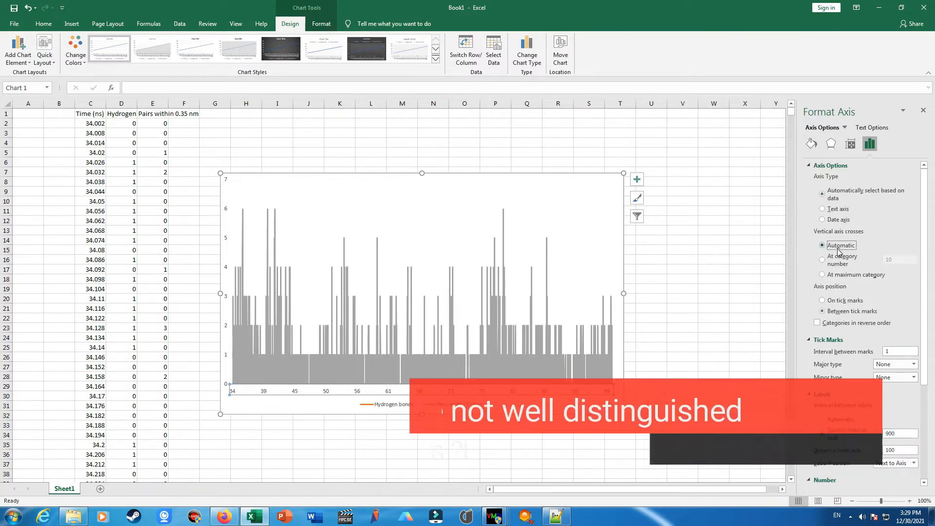
scroll(807, 365, "down", 6)
Recolour the "Pairs within 0.35 nm" series line blue and make it thinner.
left_click(433, 406)
left_click(432, 406)
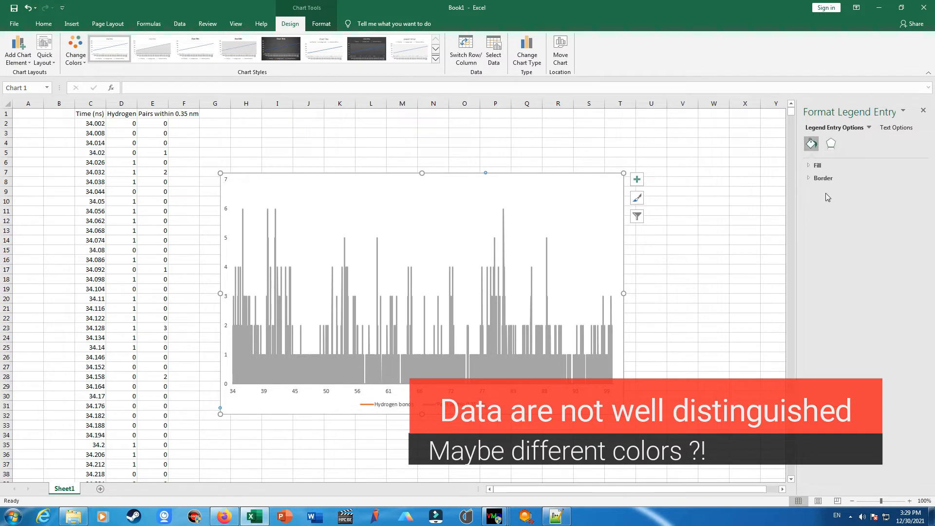
left_click(908, 336)
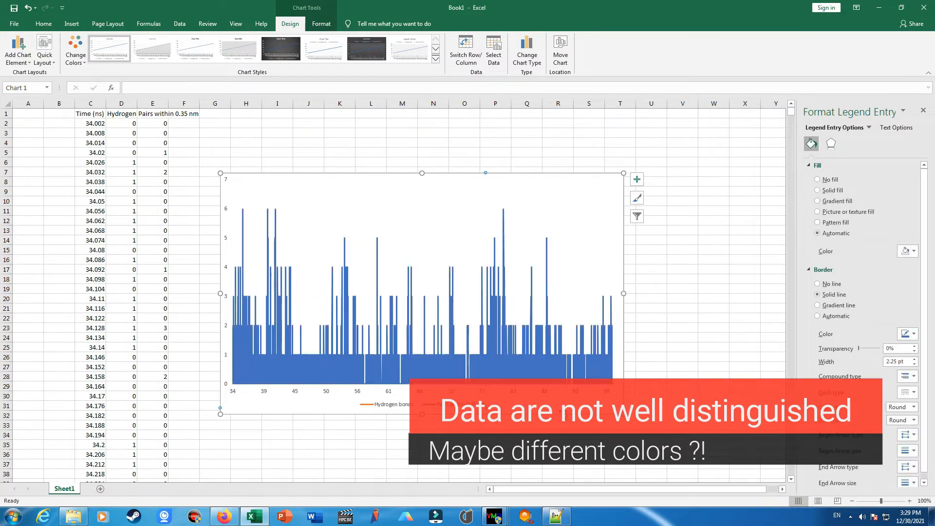
left_click(914, 364)
left_click(914, 364)
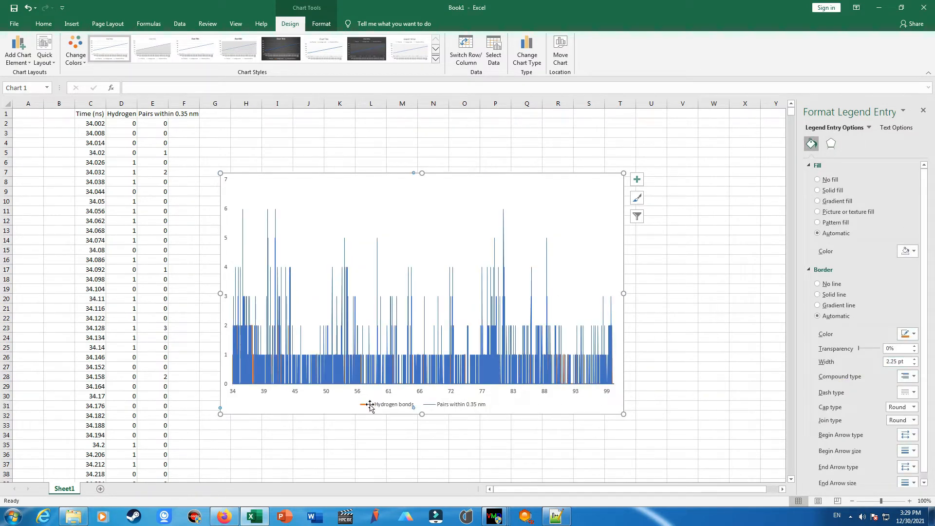
Recolour the "Hydrogen bonds" series line red to distinguish it from the blue series in the chart.
left_click(908, 334)
left_click(859, 410)
left_click(495, 425)
scroll(409, 457, "up", 8)
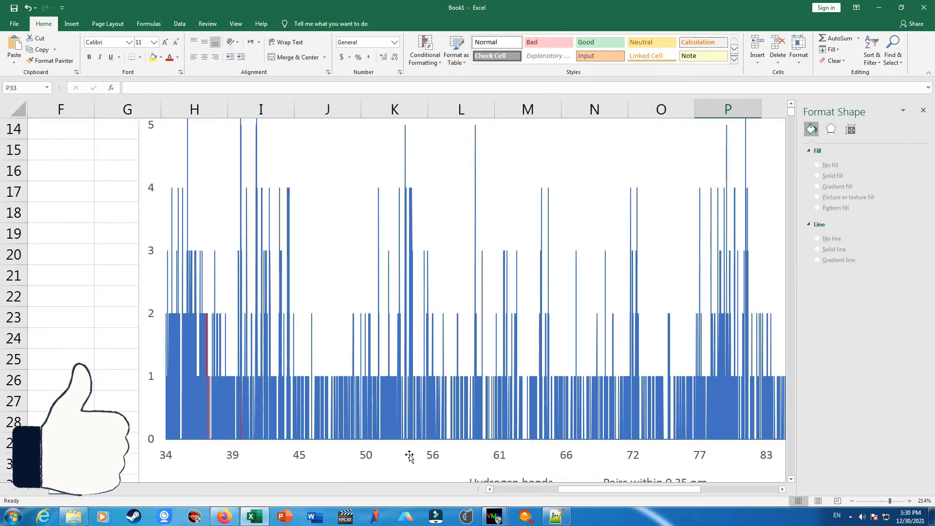
scroll(409, 457, "down", 1)
left_click(385, 419)
scroll(560, 363, "down", 4)
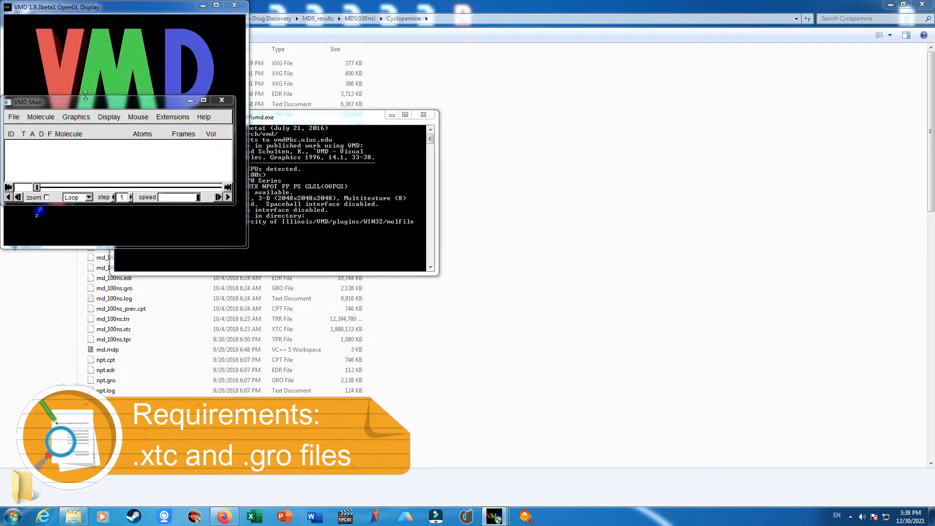
Start a new molecule and choose md_100ns_noPBC.xtc from the Cyclopamine folder as its trajectory file.
mouse_move(85, 96)
left_mouse_down()
mouse_move(111, 98)
mouse_move(100, 94)
left_mouse_up()
left_click(34, 101)
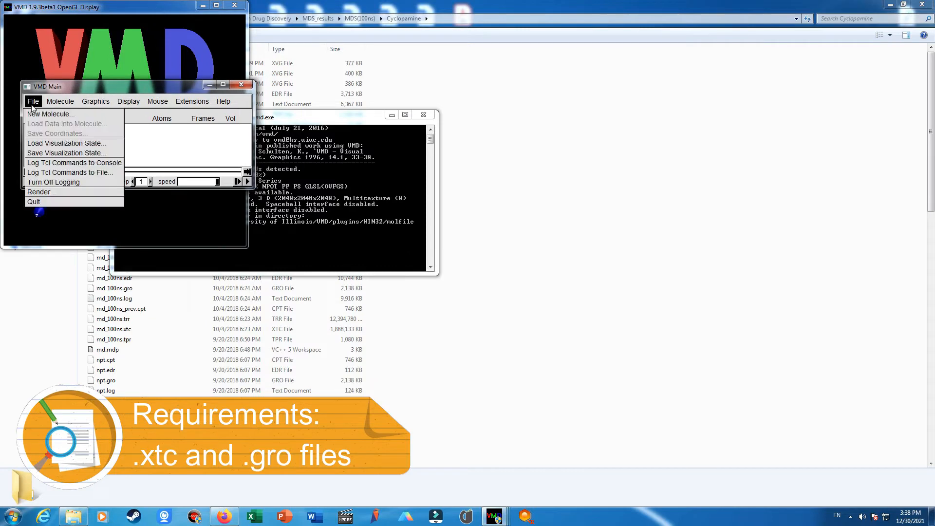
left_click(45, 115)
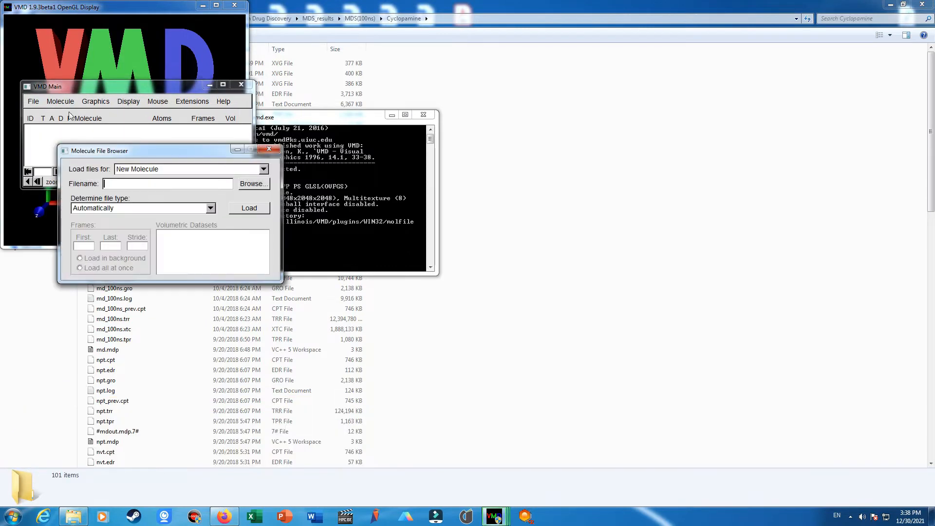
left_click(253, 184)
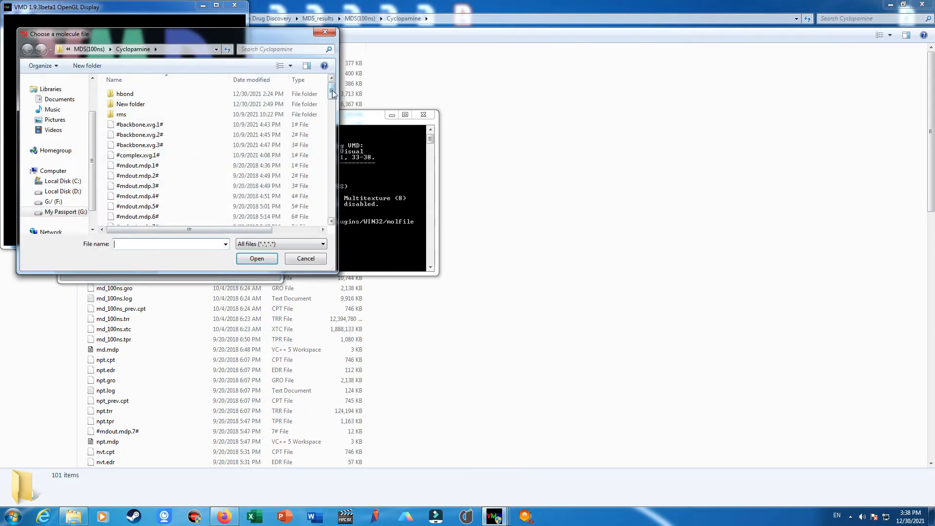
left_click_drag(332, 93, 334, 158)
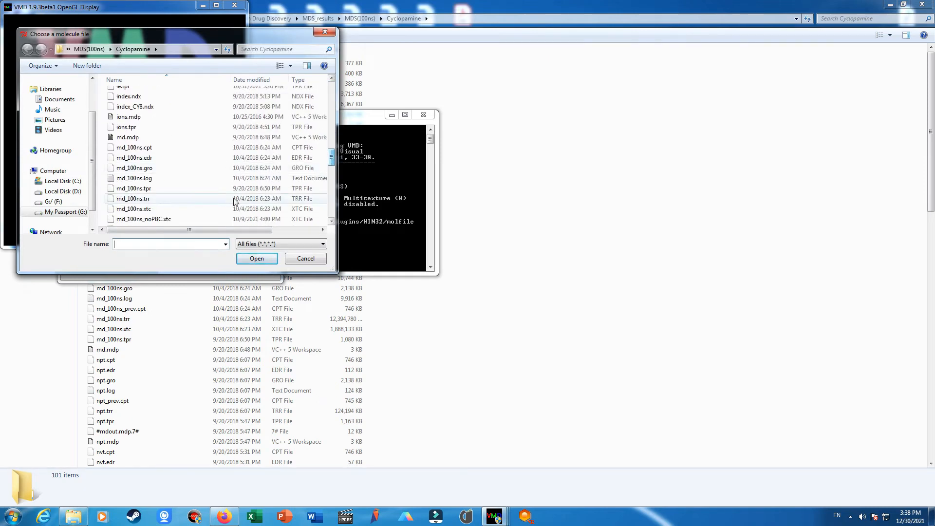
left_click(189, 219)
left_click(256, 258)
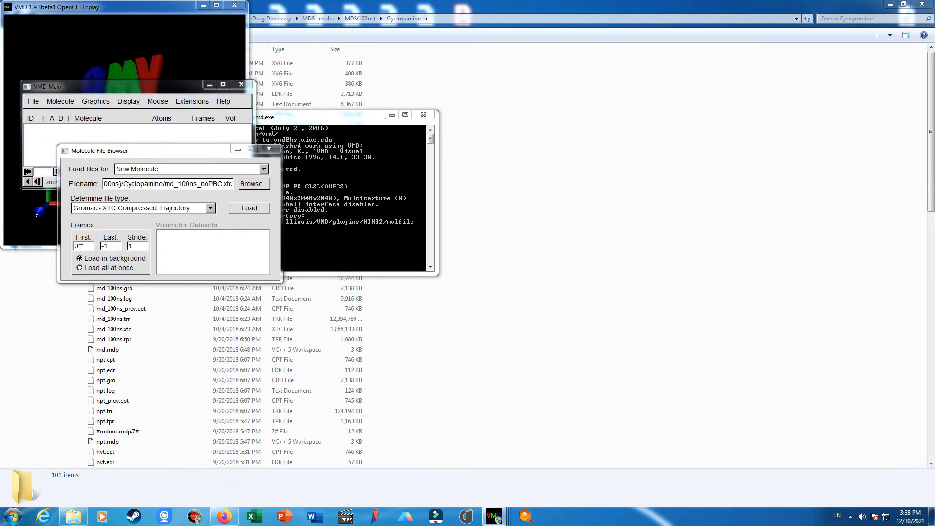
Load frames 0 to 1000 of the XTC trajectory with stride 1, all at once.
double_click(81, 246)
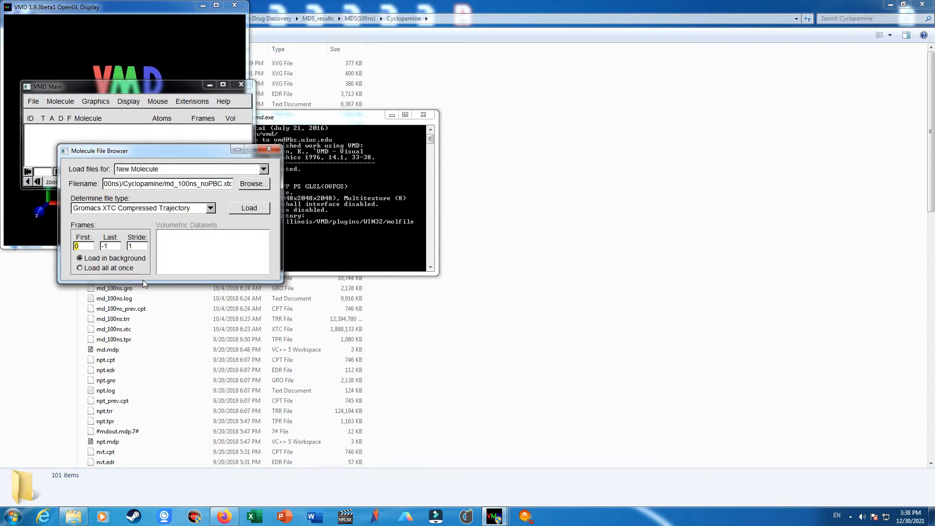
left_click_drag(111, 247, 97, 249)
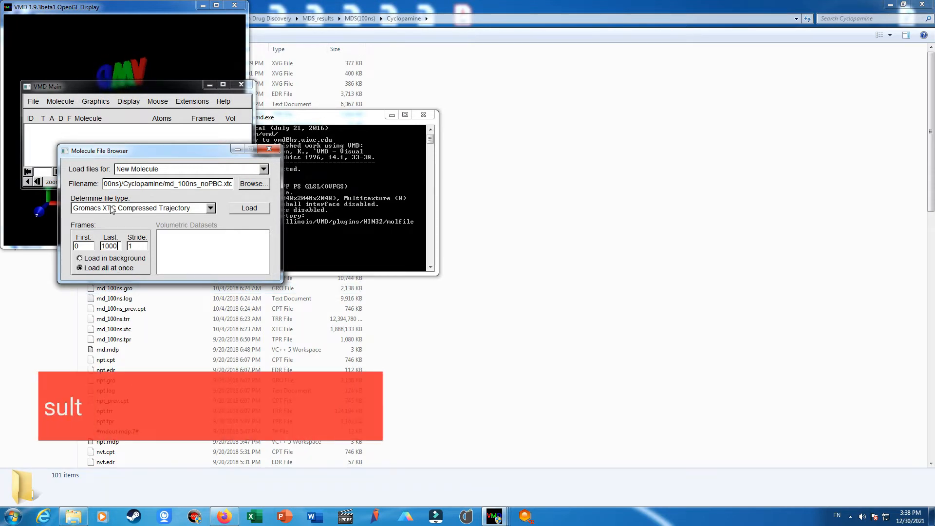
left_click(245, 212)
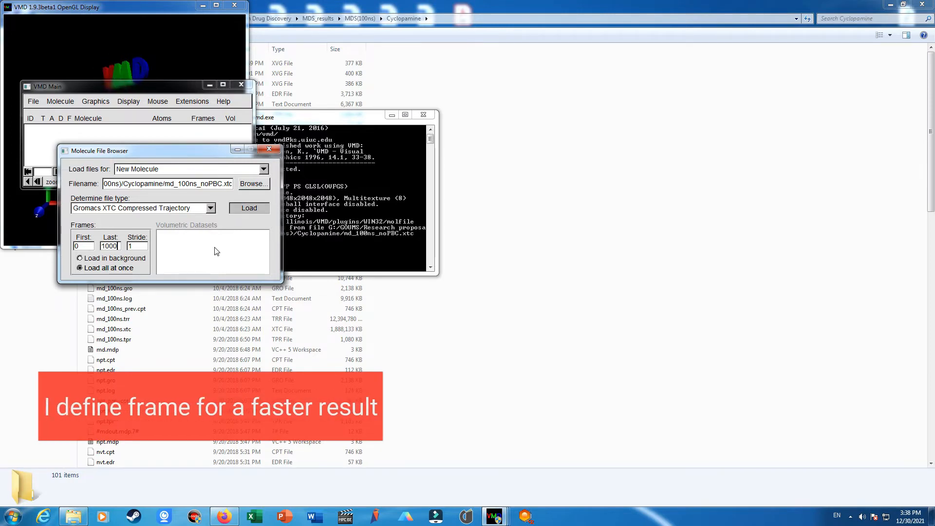
Load md_100ns.gro into the md_100ns_noPBC.xtc molecule with the last frame set to 1000, and close the file browser.
left_click(251, 184)
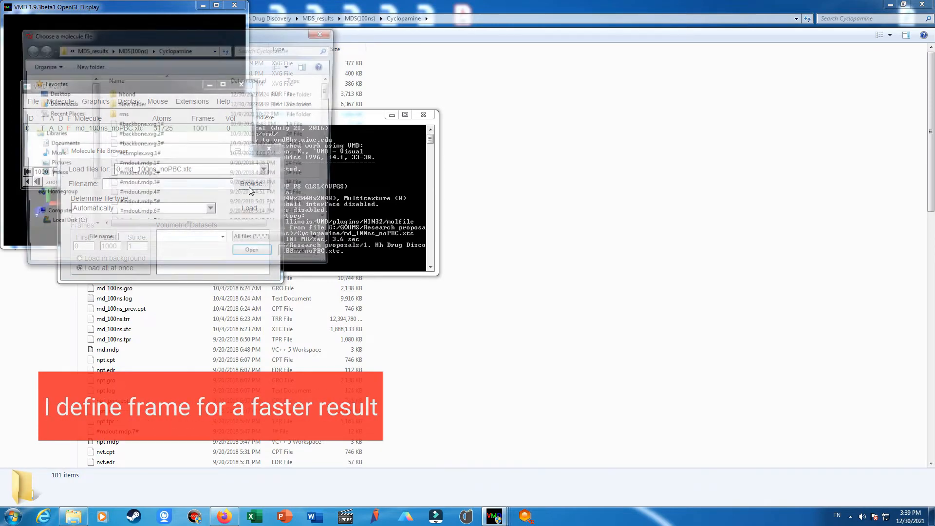
left_click(185, 156)
scroll(191, 185, "down", 5)
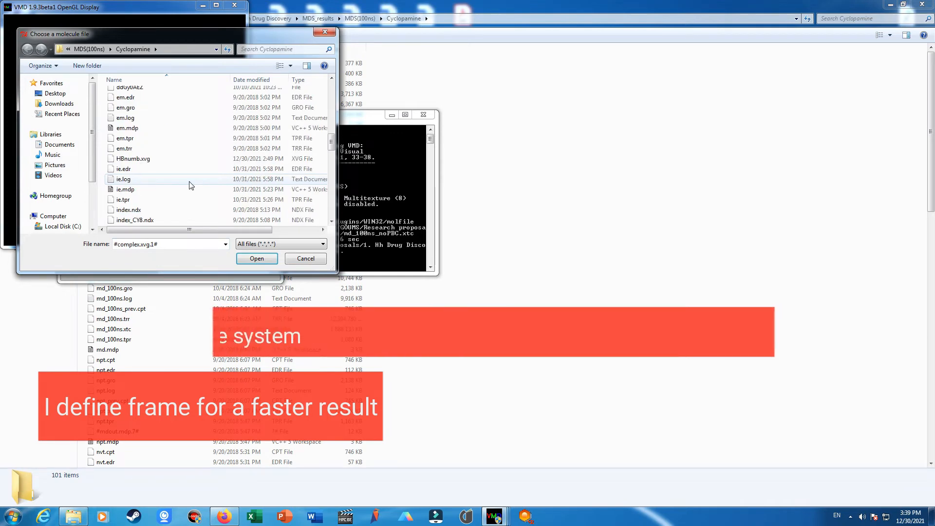
scroll(189, 184, "down", 5)
scroll(153, 156, "down", 5)
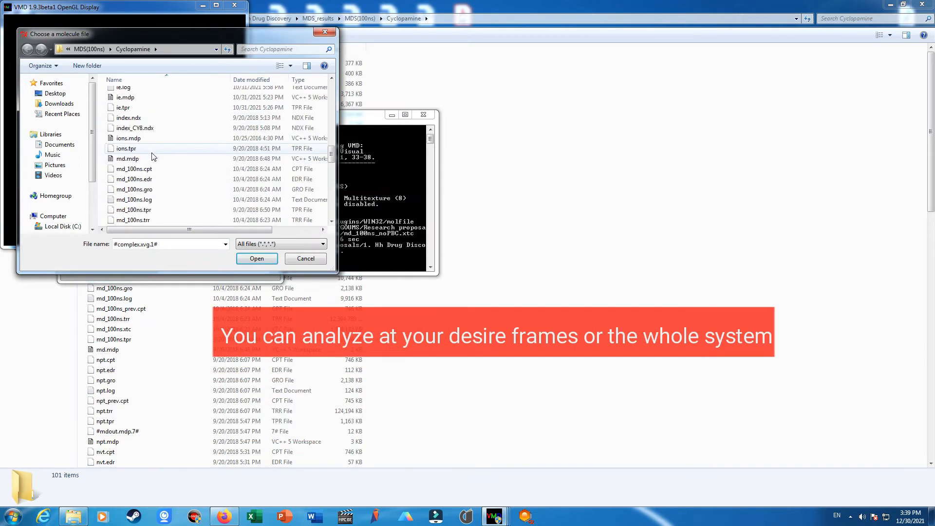
left_click(127, 98)
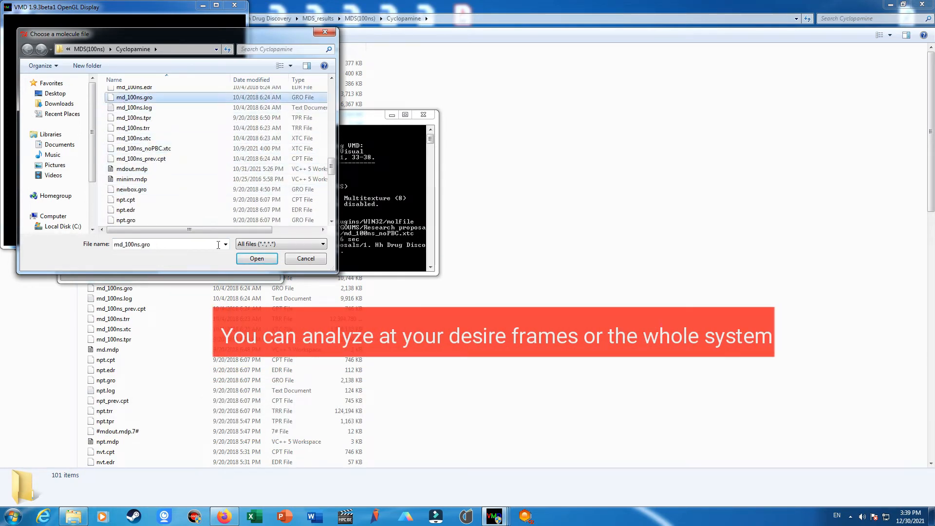
left_click(249, 260)
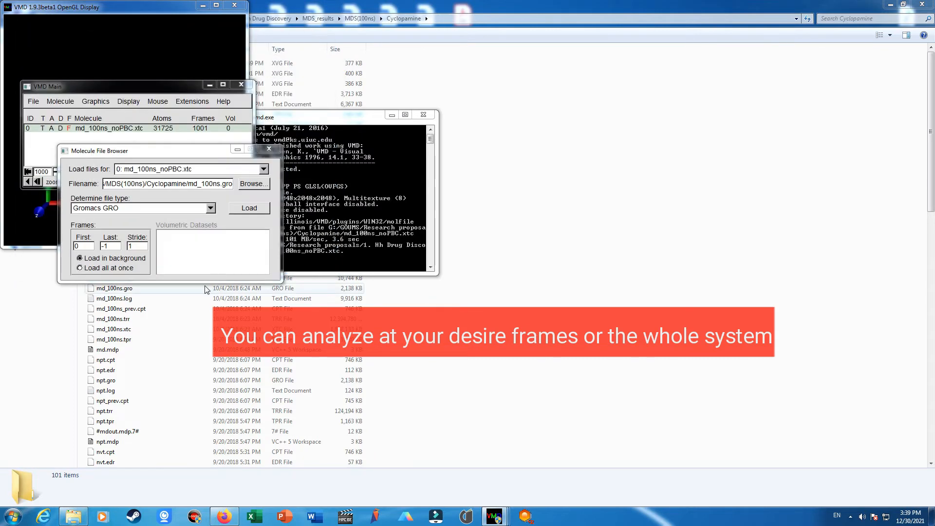
double_click(116, 247)
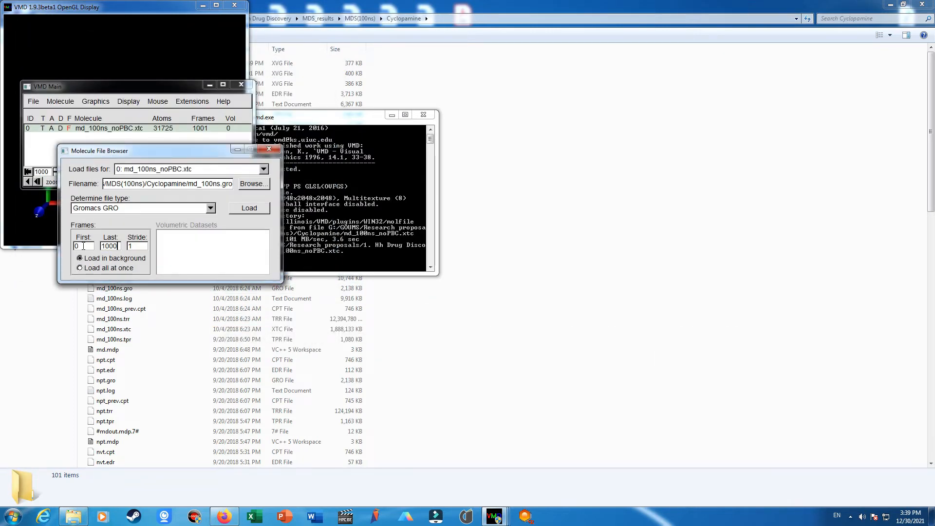
left_click(261, 211)
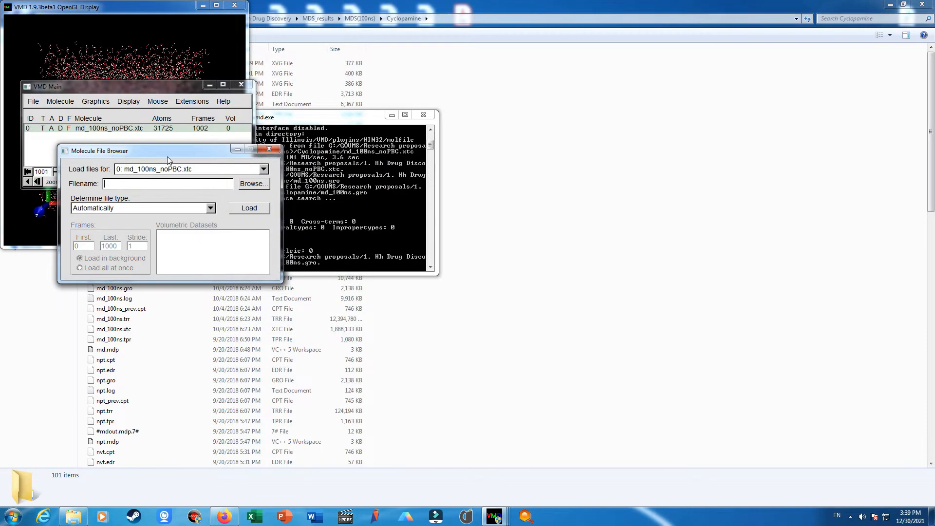
left_click(269, 150)
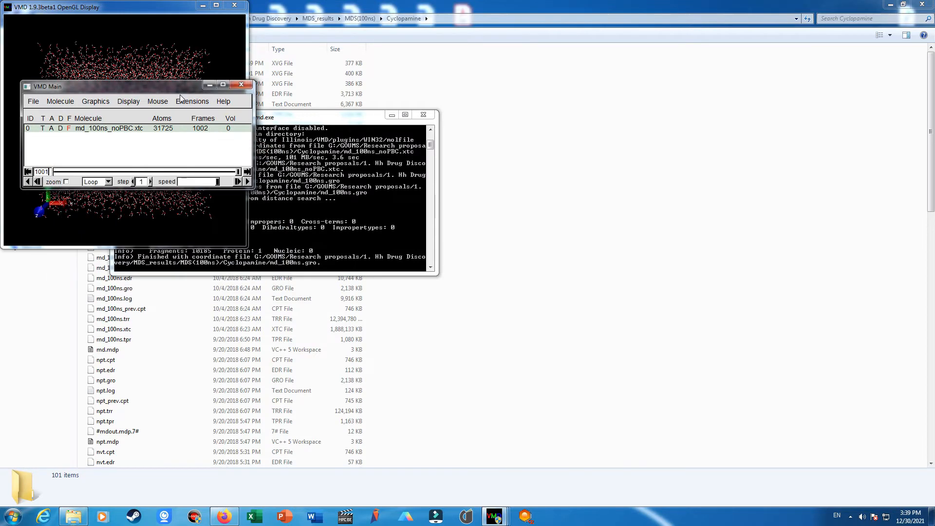
Create two Lines representations of the molecule, one selecting protein and the other selecting resname CY8.
left_click_drag(141, 87, 407, 190)
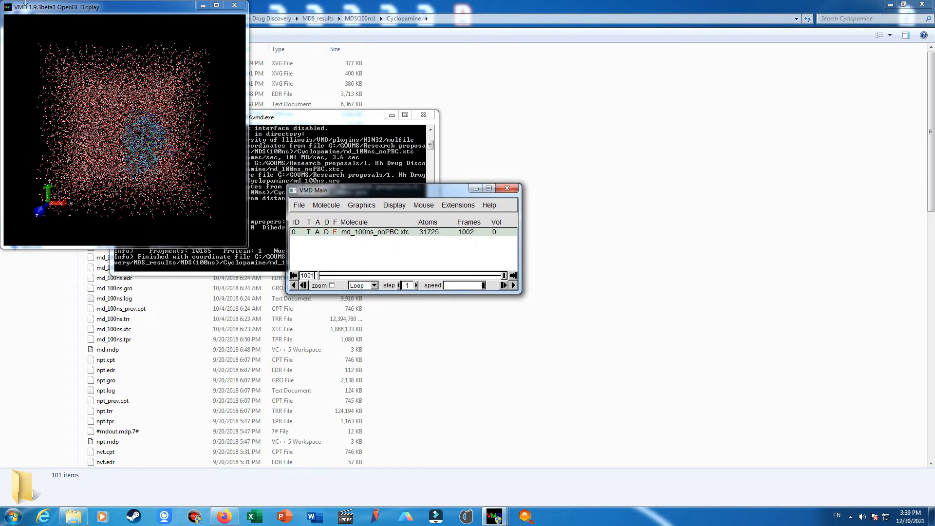
left_click(360, 205)
left_click(366, 216)
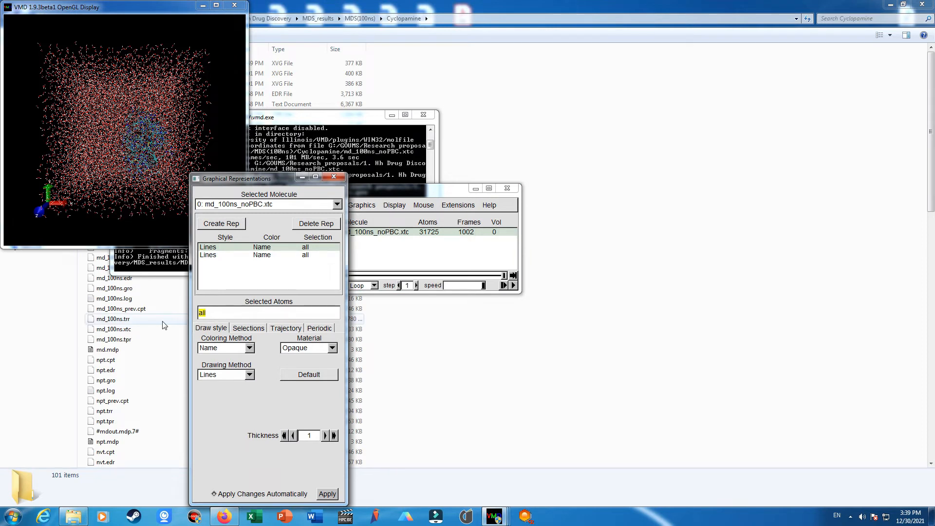
left_click(274, 257)
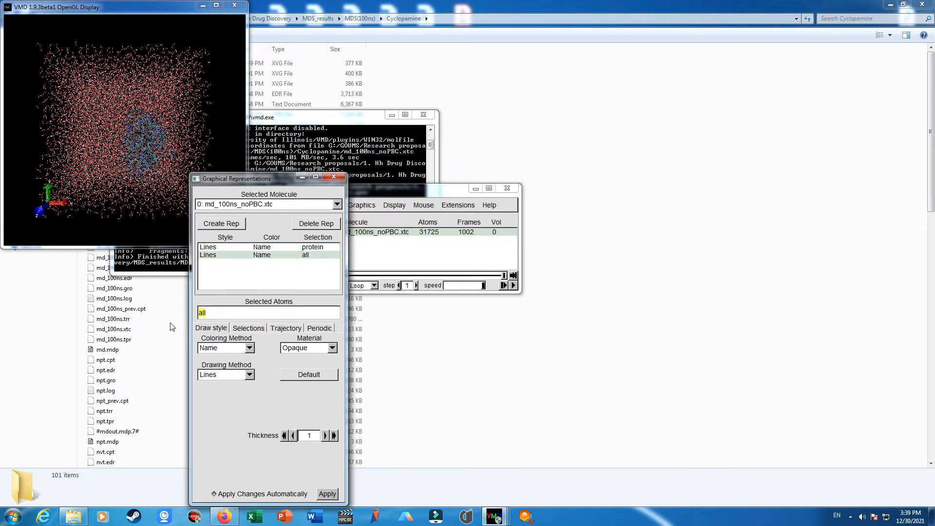
type("resname CY8")
key("Return")
left_click(334, 178)
Maximise the molecule display and open the Hydrogen Bonds analysis extension beside the VMD Main window.
left_click_drag(181, 164, 110, 163)
left_click_drag(381, 191, 508, 110)
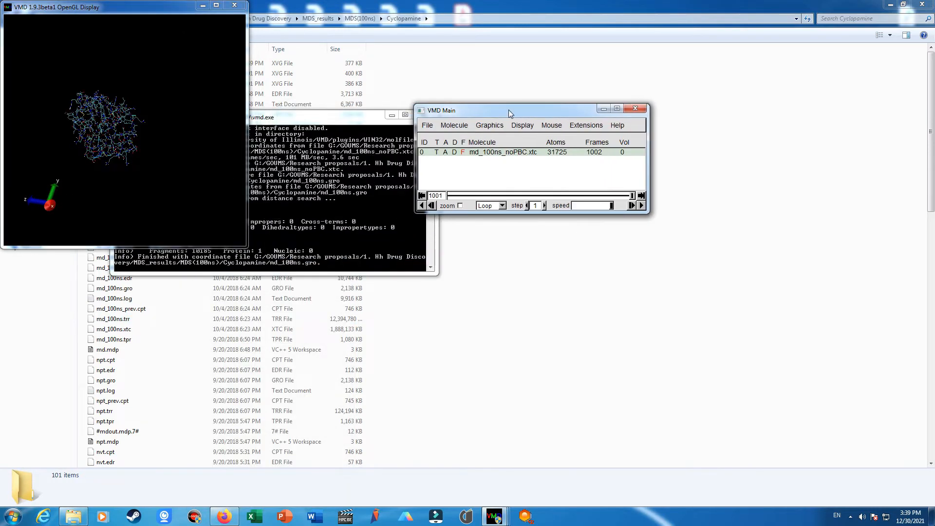
left_click(213, 7)
left_click_drag(491, 111, 116, 80)
left_click(211, 95)
mouse_move(234, 111)
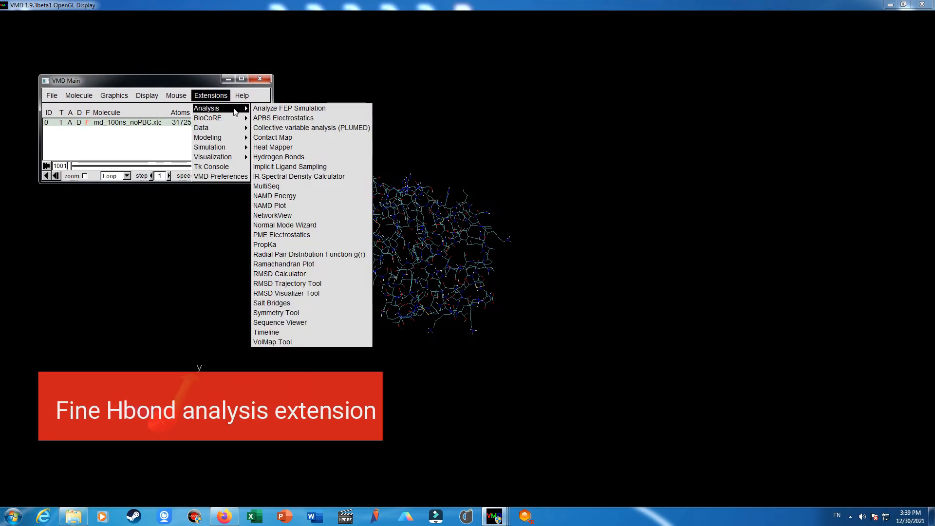
left_click(306, 156)
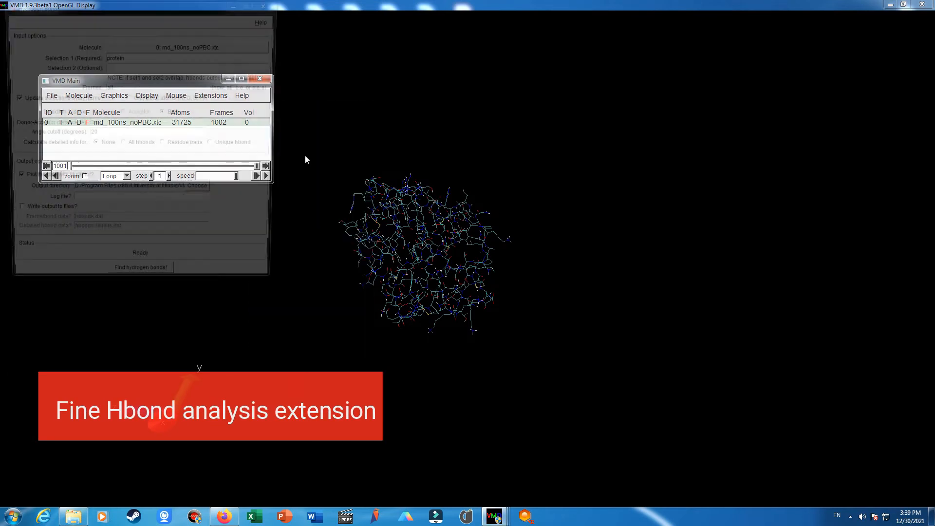
left_click_drag(181, 14, 590, 75)
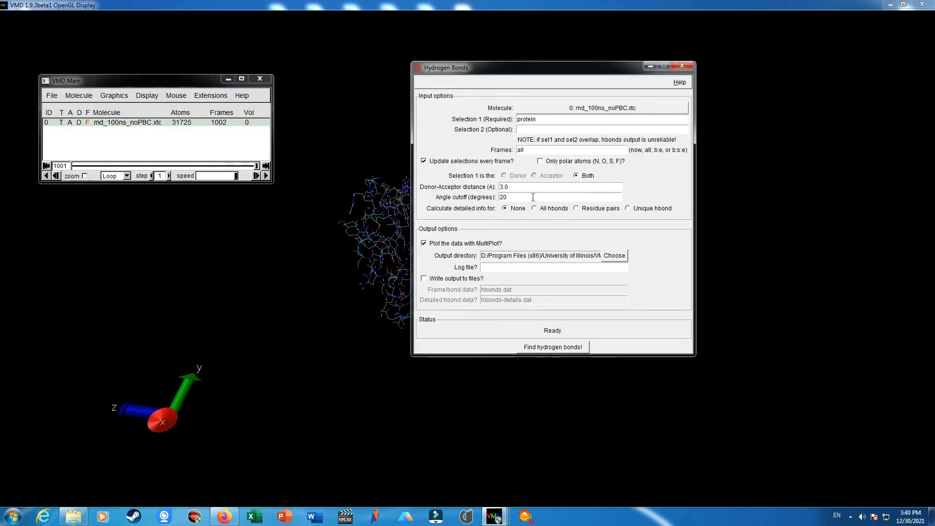
Check the hydrogen bond criteria in the GROMACS manual and set the donor-acceptor distance to 3.5 and the angle cutoff to 30 degrees.
left_click(228, 519)
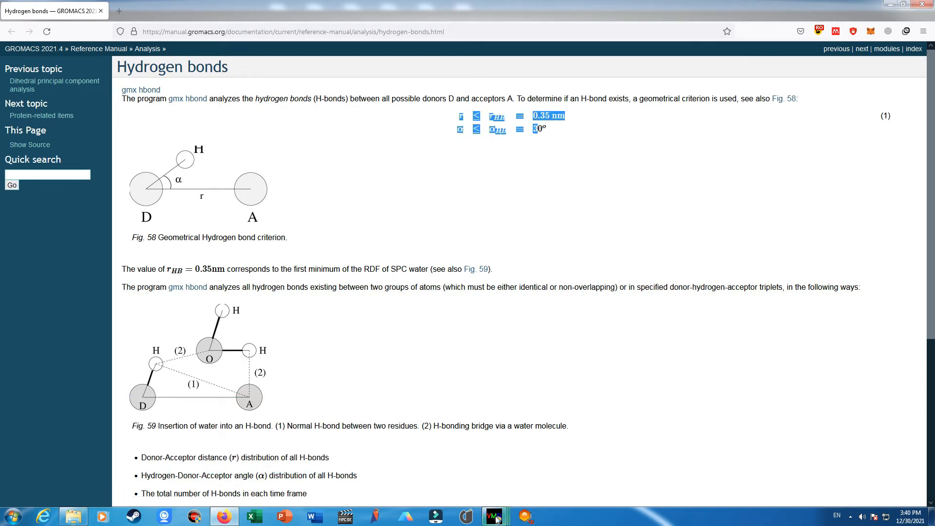
mouse_move(494, 516)
left_click(635, 460)
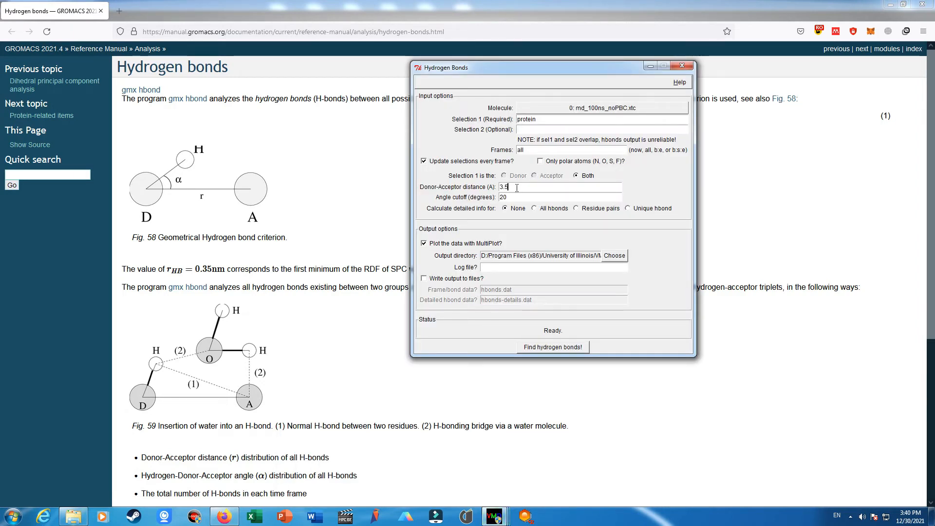
left_click_drag(502, 199, 495, 200)
Define the ligand as the second selection for the hydrogen bond analysis with resname CY8.
left_click(532, 129)
type("re")
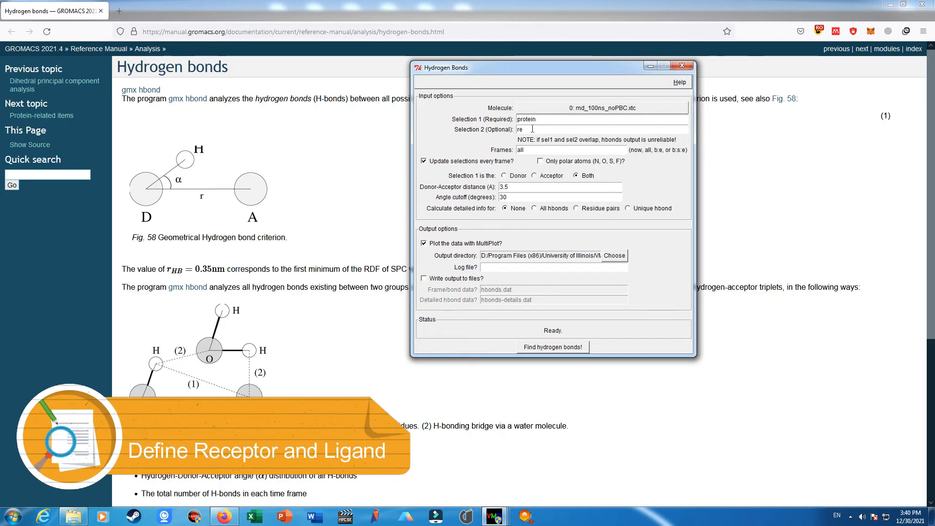
type("sname C")
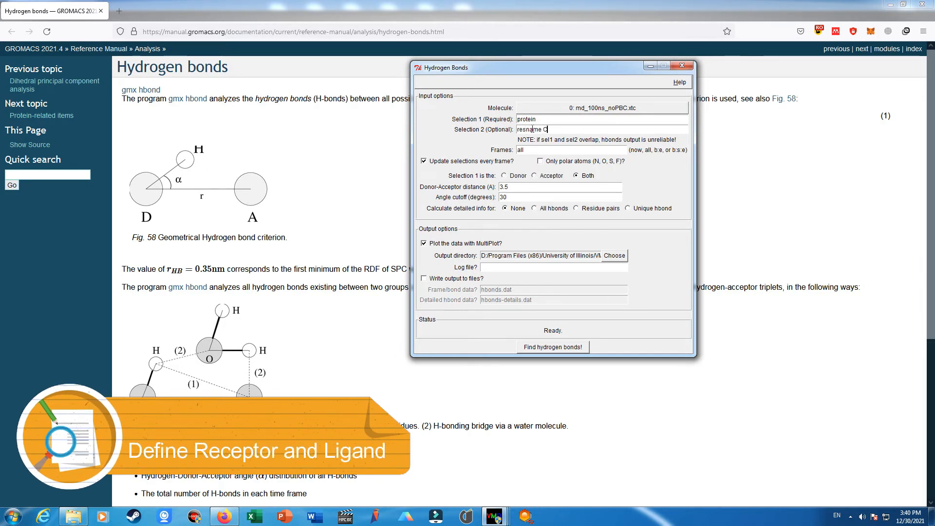
type("Y8")
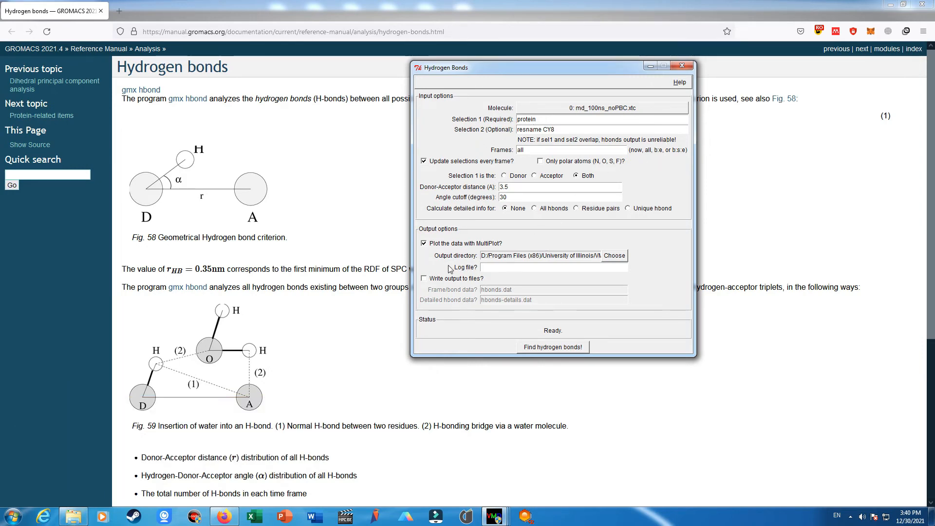
Set the hydrogen bond output directory to the Desktop and name the log file hb.
left_click(604, 259)
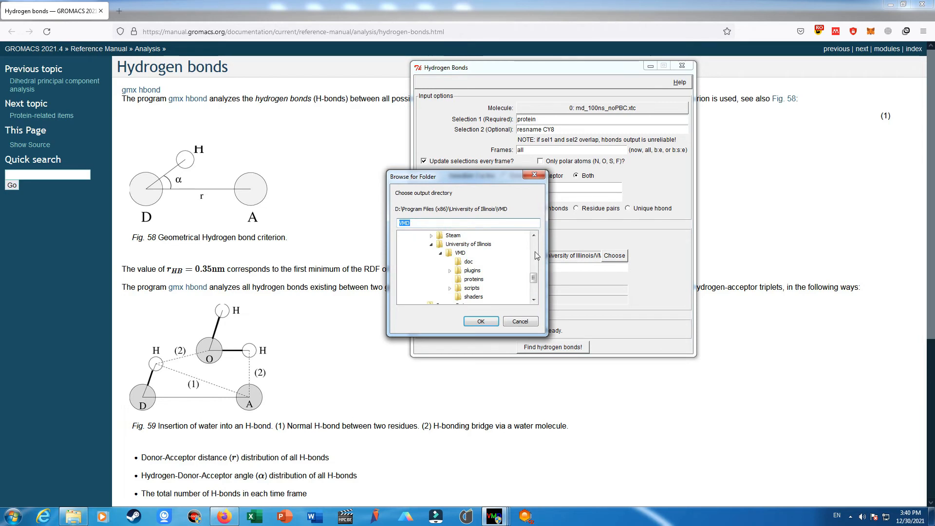
left_click_drag(534, 277, 534, 244)
left_click(452, 263)
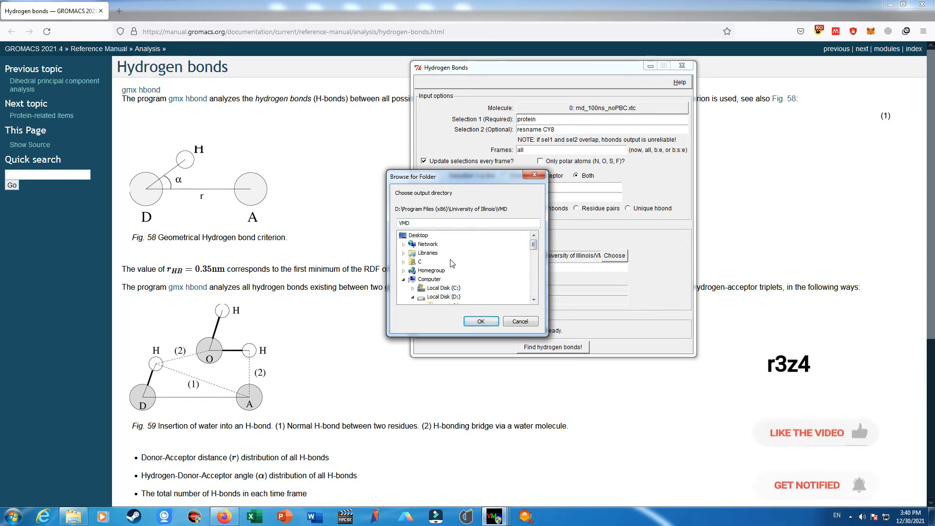
left_click(418, 235)
left_click(480, 321)
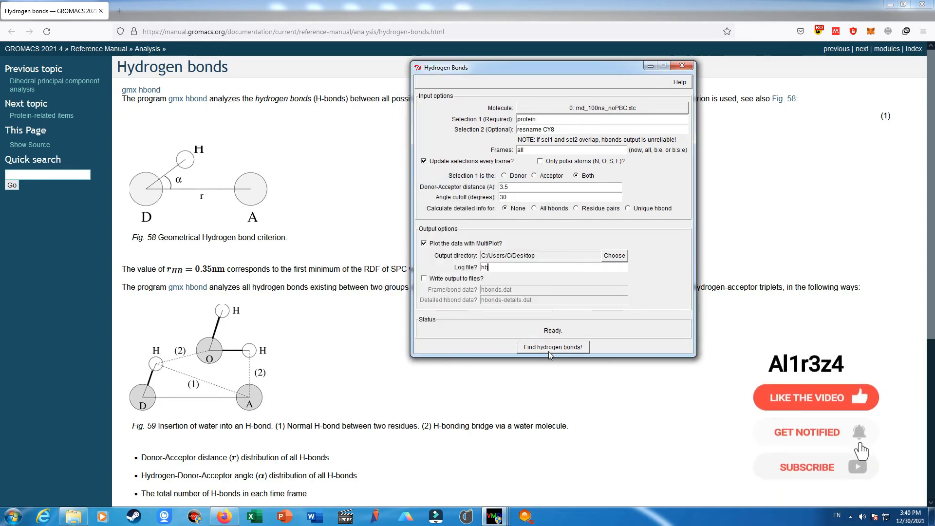
Run the hydrogen bond search and enlarge the resulting plot of H-bonds versus frame.
left_click(549, 348)
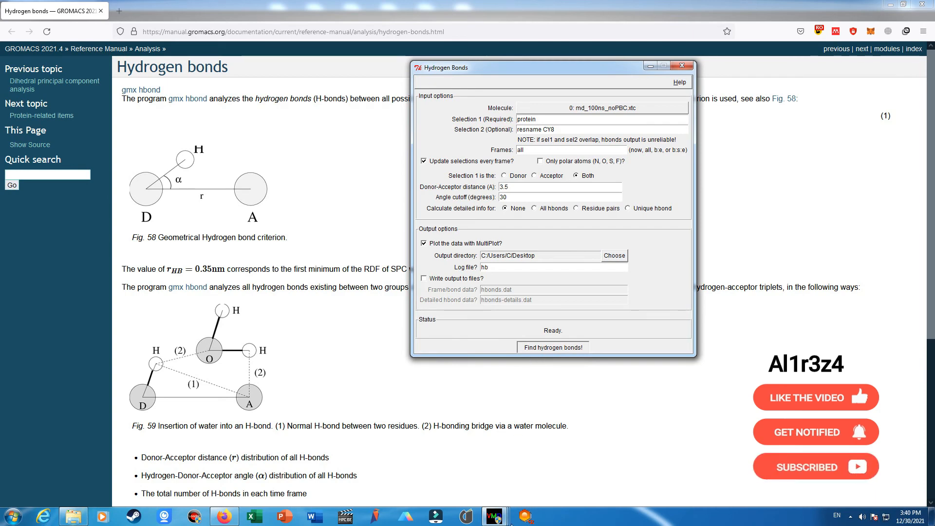
mouse_move(494, 517)
left_click(384, 473)
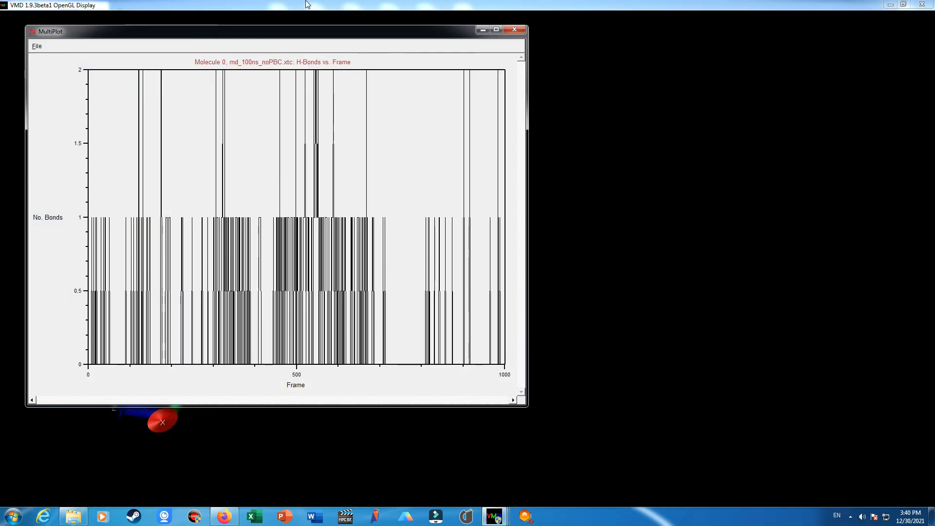
double_click(294, 33)
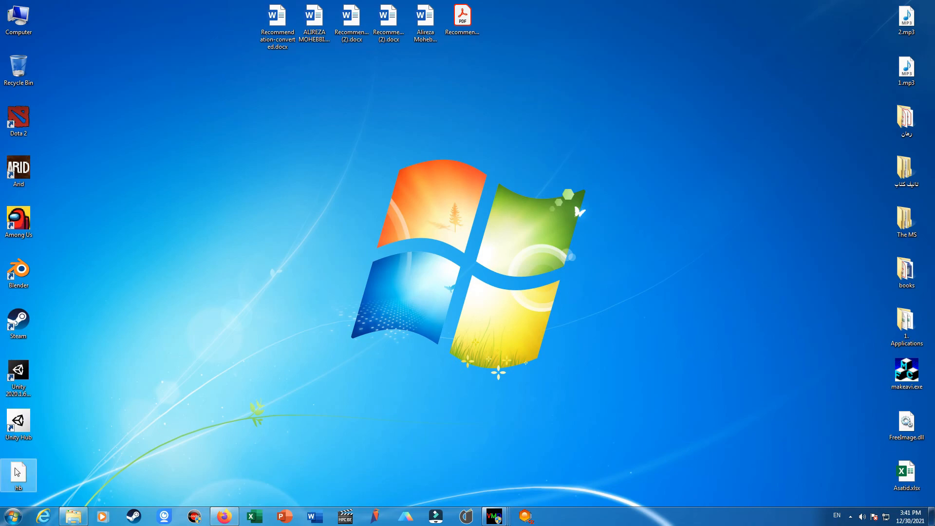
Open the hb log file from the desktop in Notepad++ to review the calculation parameters.
right_click(15, 470)
left_click(58, 324)
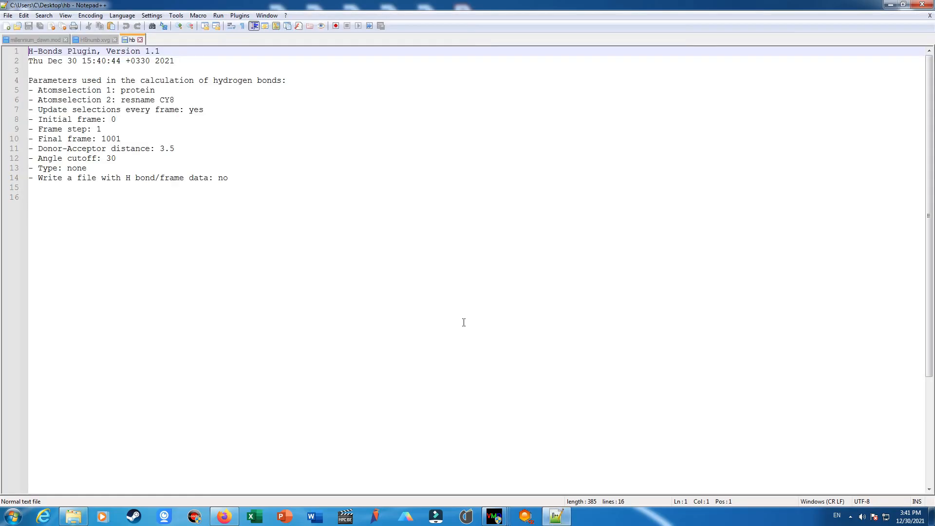